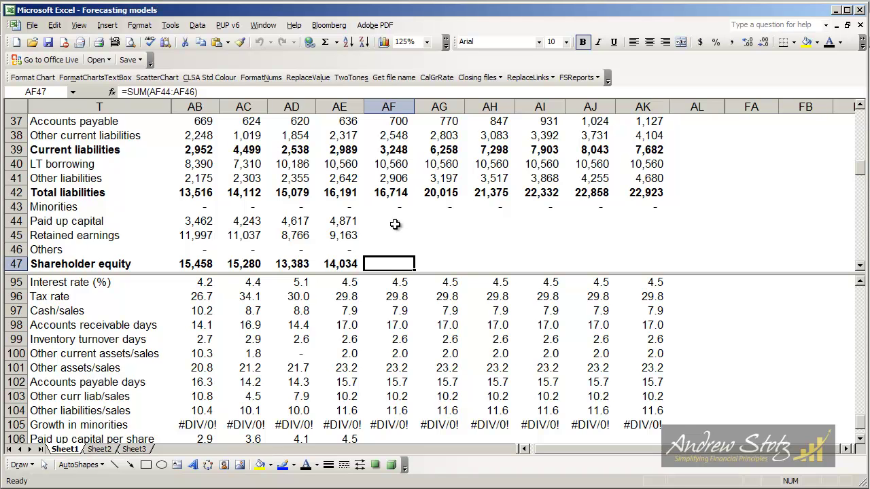
Examine the 2009 paid up capital per share formula and the paid up capital and outstanding shares rows it draws on.
click(405, 413)
key(Down)
key(Down)
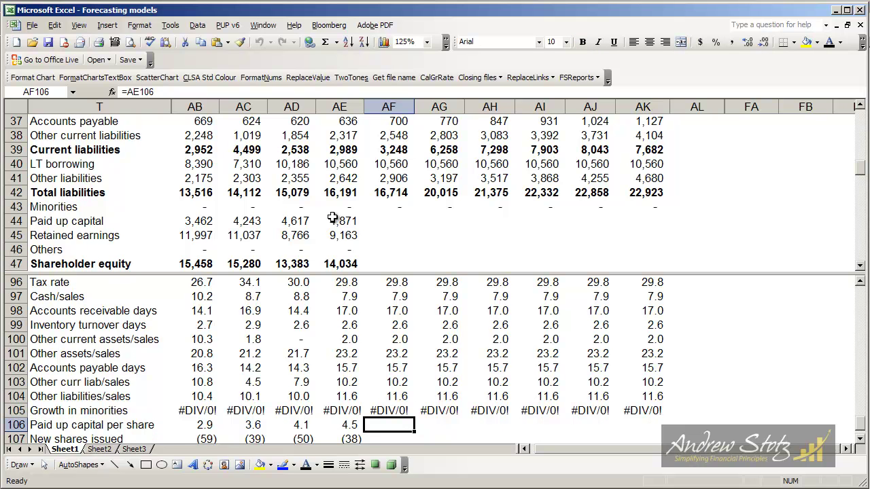
key(Left)
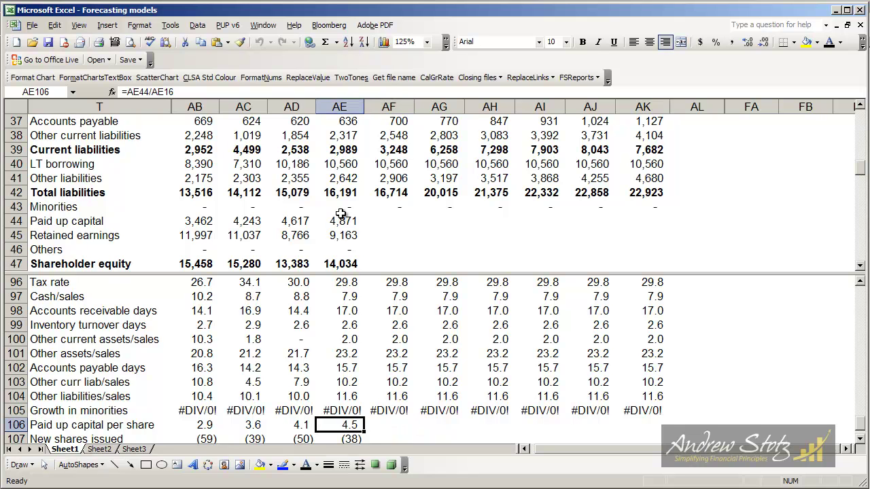
click(334, 223)
key(Page_Up)
key(Page_Up)
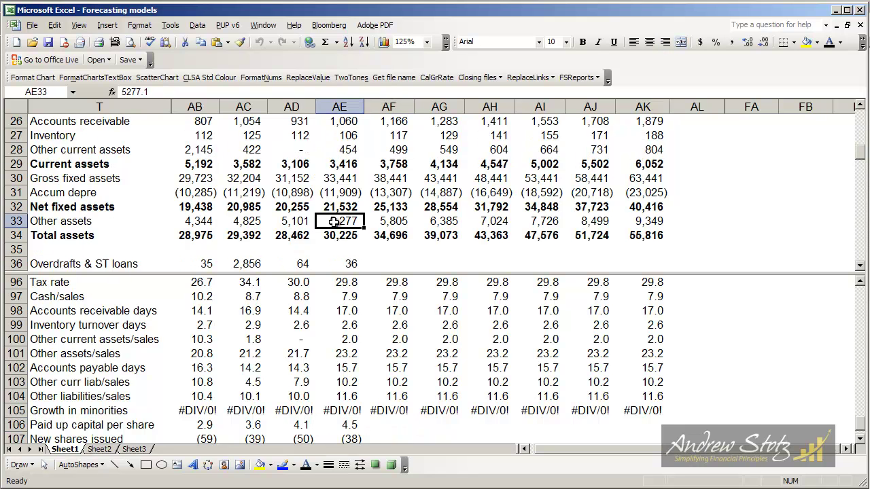
key(Up)
key(Up)
key(Up)
key(Up)
key(Up)
key(Up)
key(Up)
key(Up)
key(Up)
key(Up)
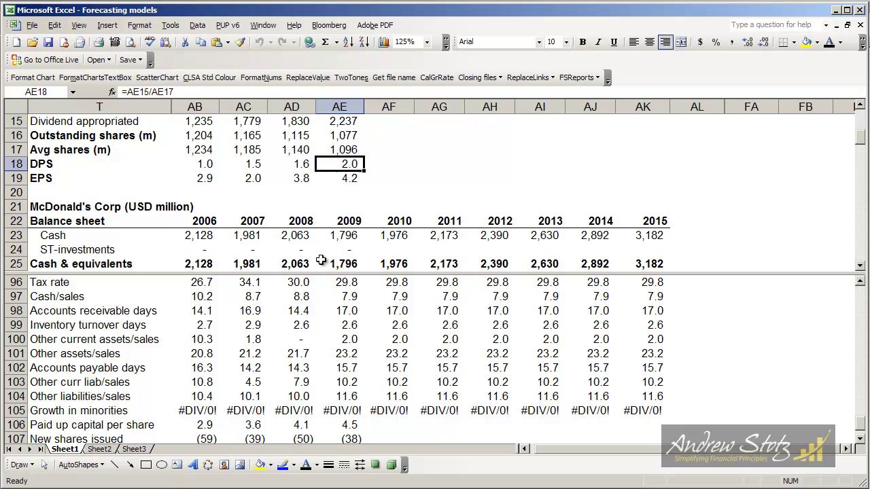
key(Down)
key(Down)
key(Down)
key(Down)
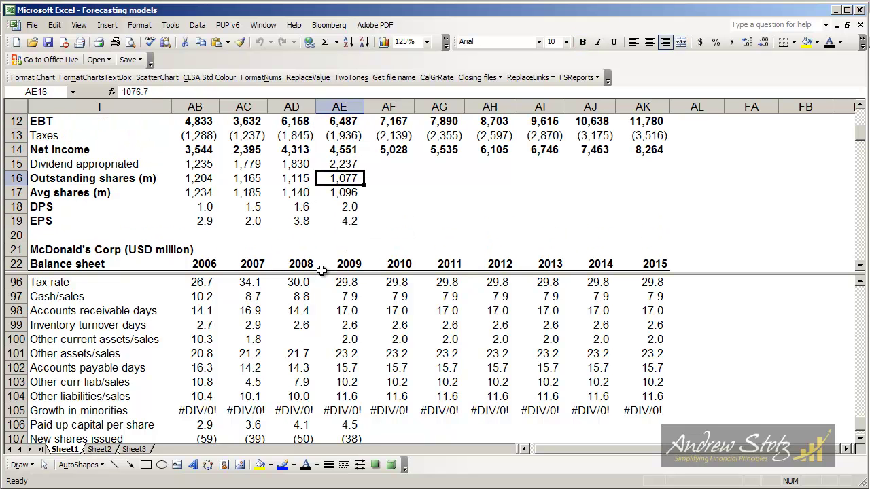
key(Left)
key(Left)
key(Left)
key(Right)
key(Right)
key(Right)
Examine the historical new shares issued formulas against the outstanding shares row, including the 2010 outstanding shares formula.
click(323, 424)
key(Down)
key(Down)
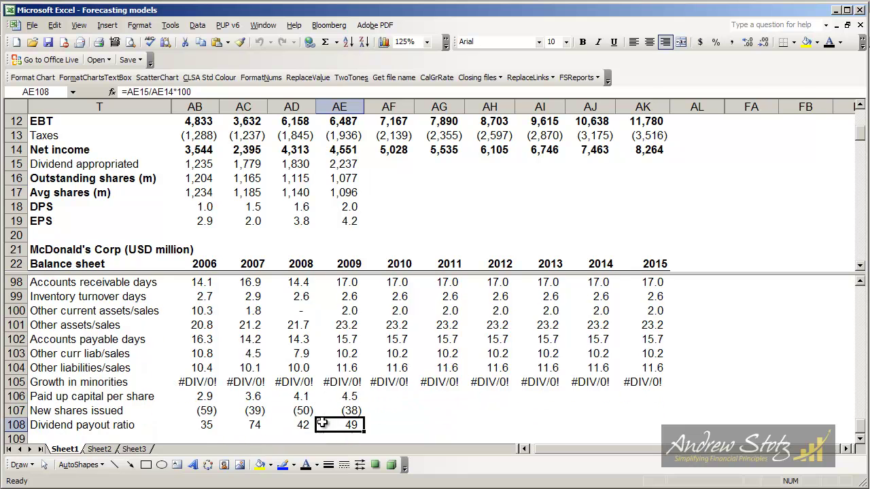
click(115, 410)
key(Right)
key(Right)
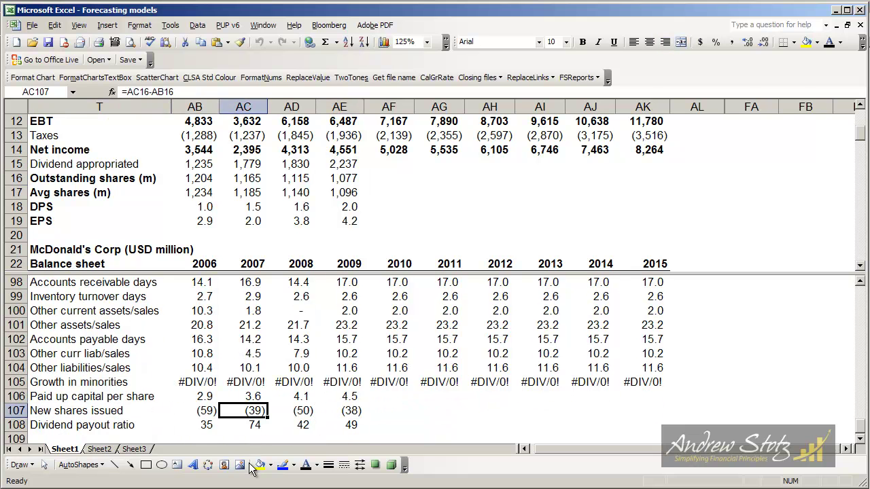
key(Right)
key(Right)
key(Left)
key(Left)
drag(276, 180, 329, 178)
drag(207, 178, 338, 179)
click(385, 178)
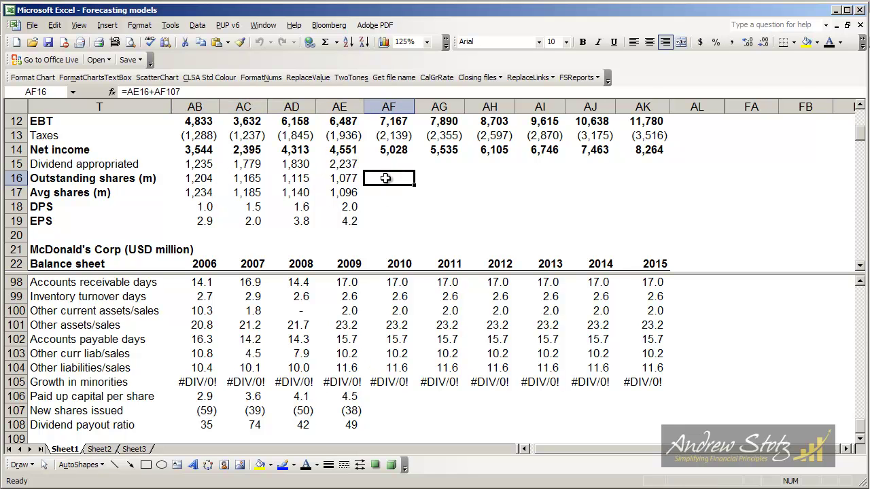
Set the 2010–2015 new shares issued forecasts (AF107:AK107) to the Automatic font color and compare the 2009 and 2010 formulas.
drag(375, 411, 658, 411)
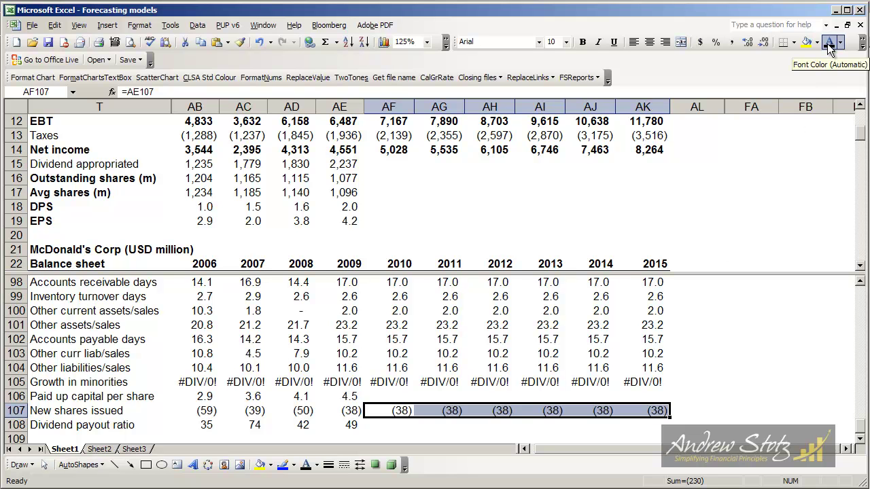
key(Left)
key(Right)
key(Left)
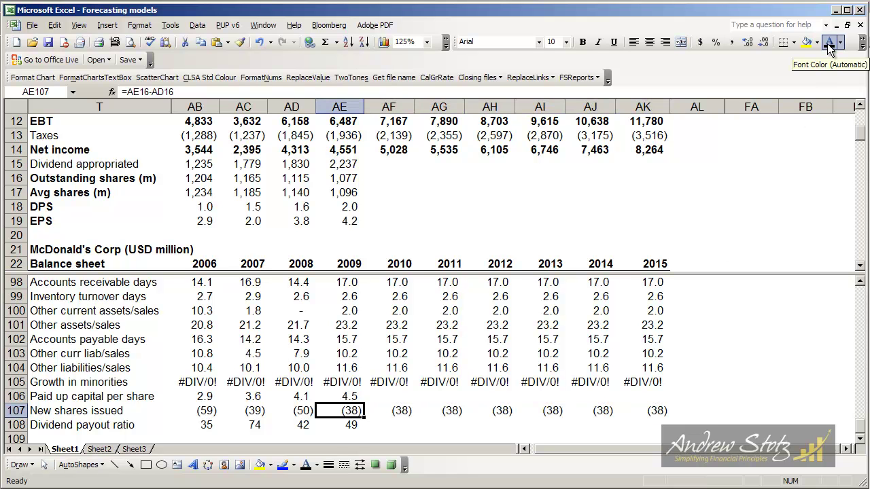
key(Right)
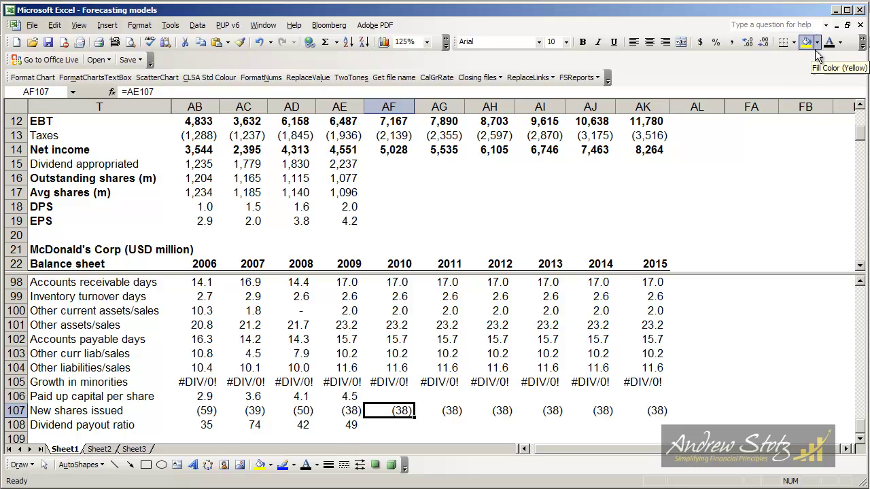
Set the 2010–2015 outstanding shares forecasts (AF16:AK16) to the Automatic font color and check the cells referenced by the 2010 formula.
drag(368, 179, 654, 177)
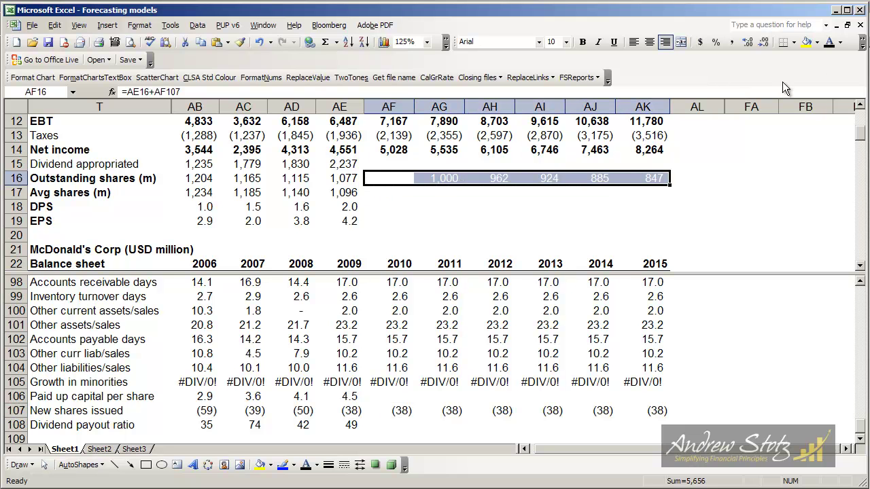
click(825, 44)
key(shift+BackSpace)
key(F2)
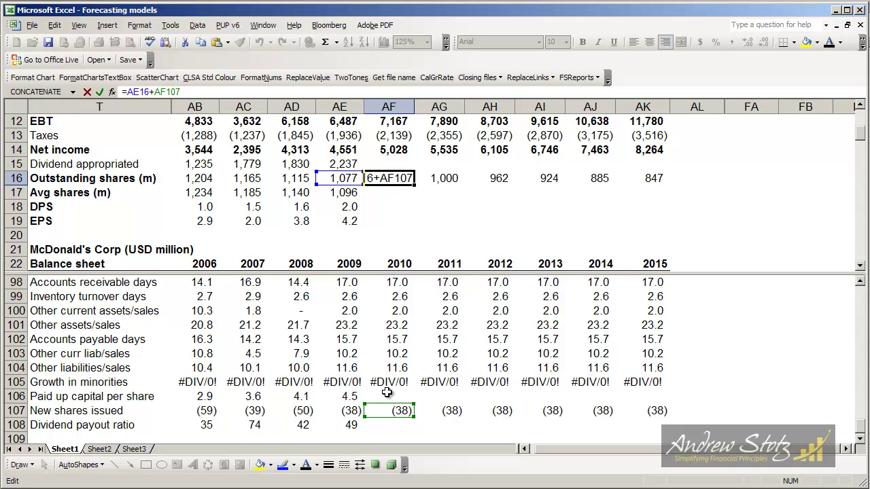
key(Return)
key(Up)
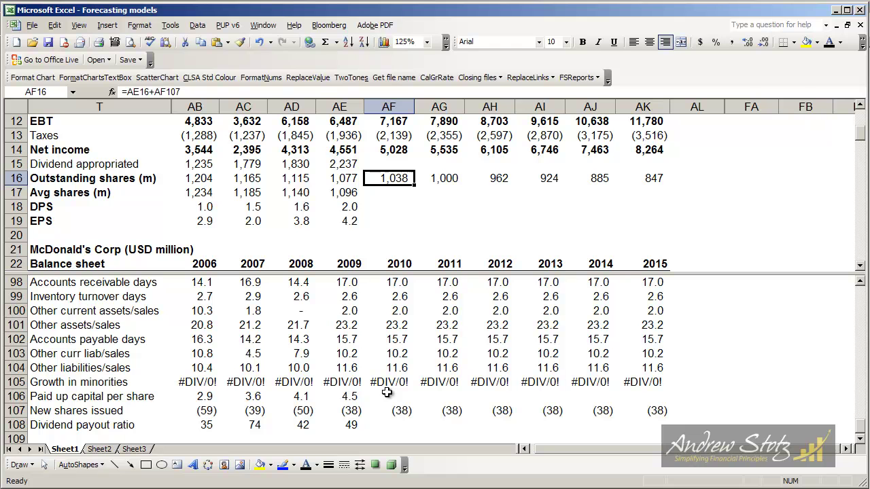
Check the 2008 average shares formula, and copy the 2009 average shares cell across 2010–2015 (AF17:AK17).
key(Down)
key(Left)
key(Left)
key(F2)
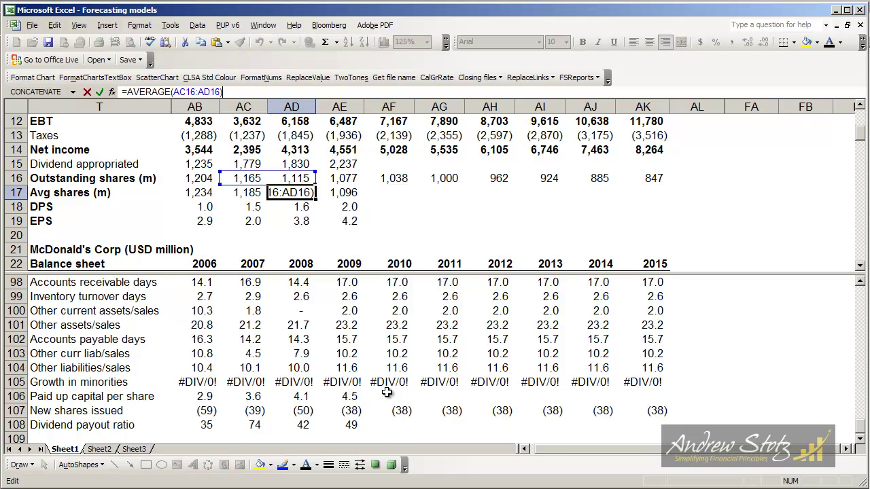
key(Return)
key(Up)
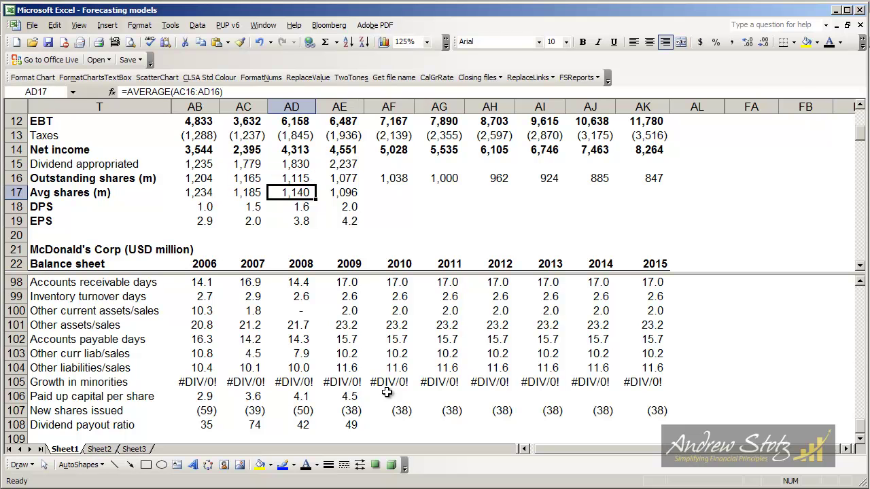
key(Right)
key(ctrl+c)
key(Right)
key(shift+Right)
key(shift+Right)
key(shift+Right)
key(shift+Right)
key(shift+Right)
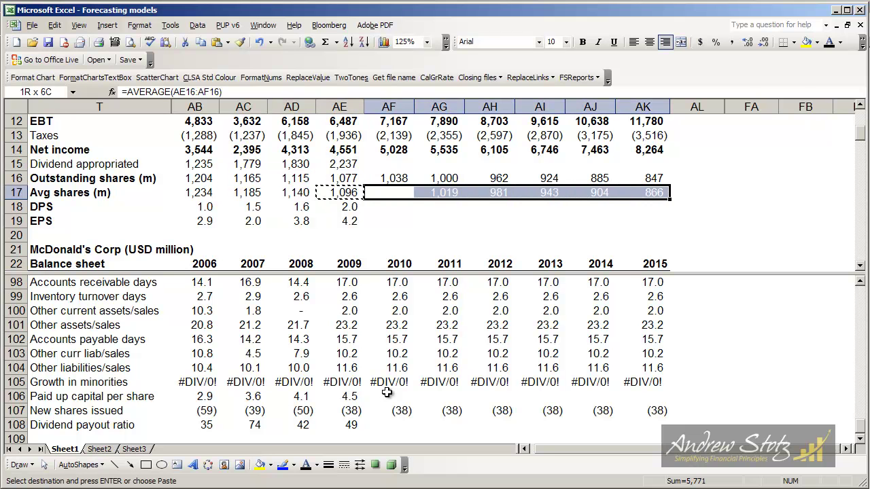
key(Return)
key(ctrl+Right)
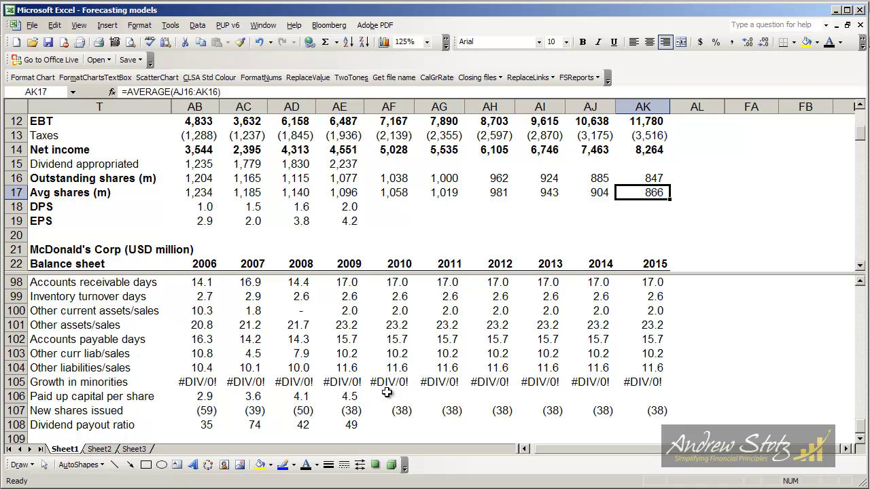
Check the 2009 EPS formula, net income divided by average shares, and copy it across 2010–2015 (AF19:AK19).
key(Left)
key(Left)
key(Left)
key(Down)
key(Down)
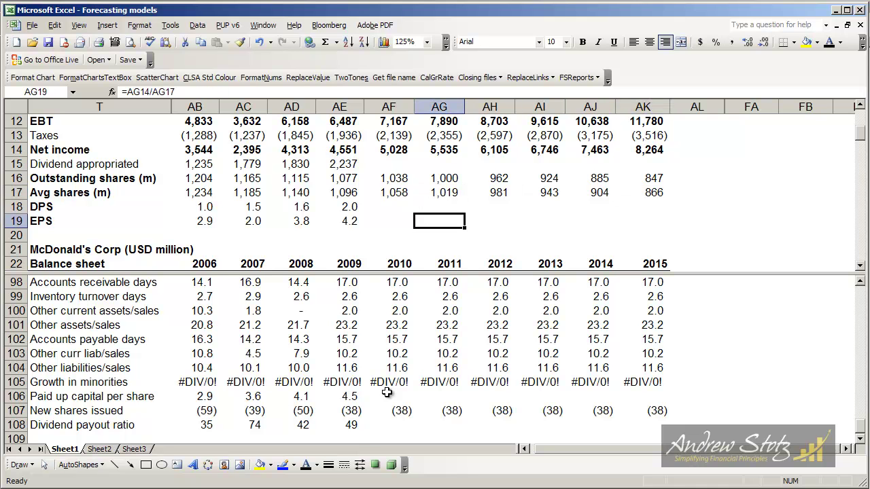
key(Left)
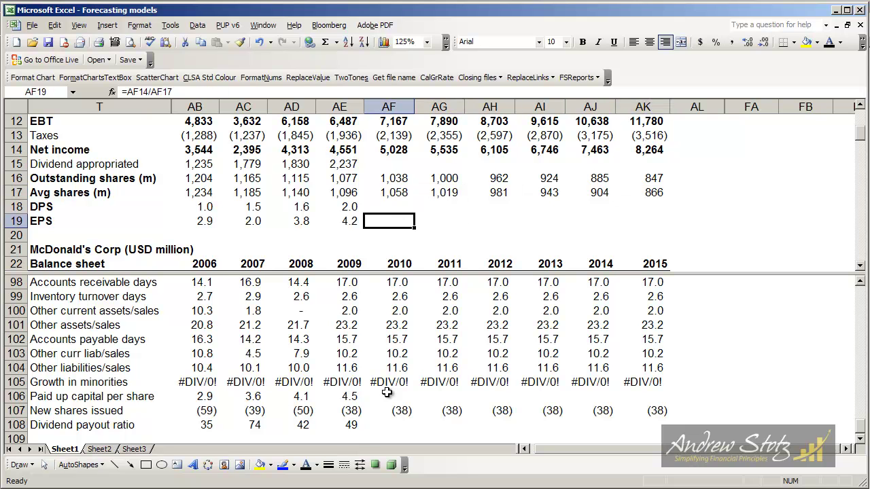
key(Left)
key(F2)
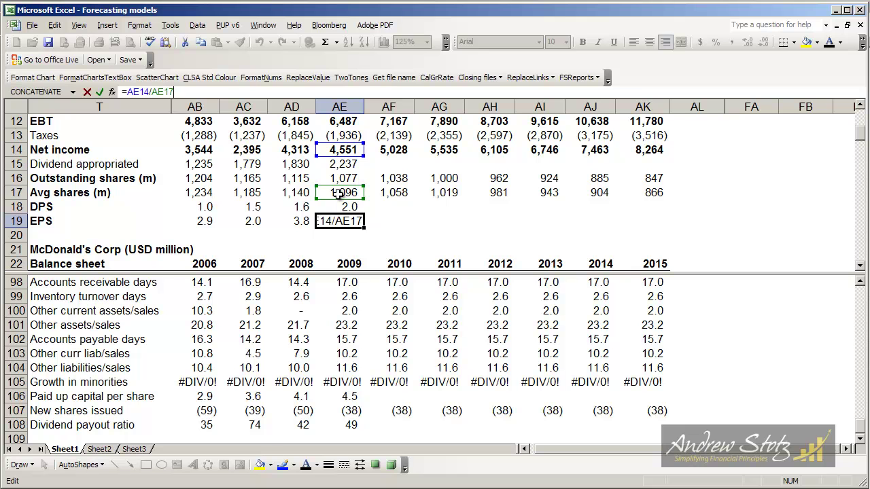
key(Return)
key(Up)
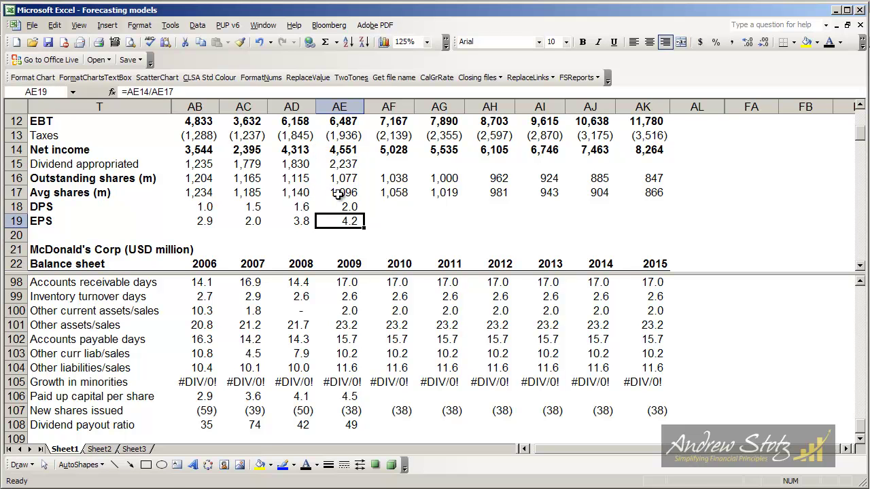
key(ctrl+c)
key(Right)
key(shift+Right)
key(shift+Right)
key(shift+Right)
key(shift+Right)
key(shift+Right)
key(Return)
key(Left)
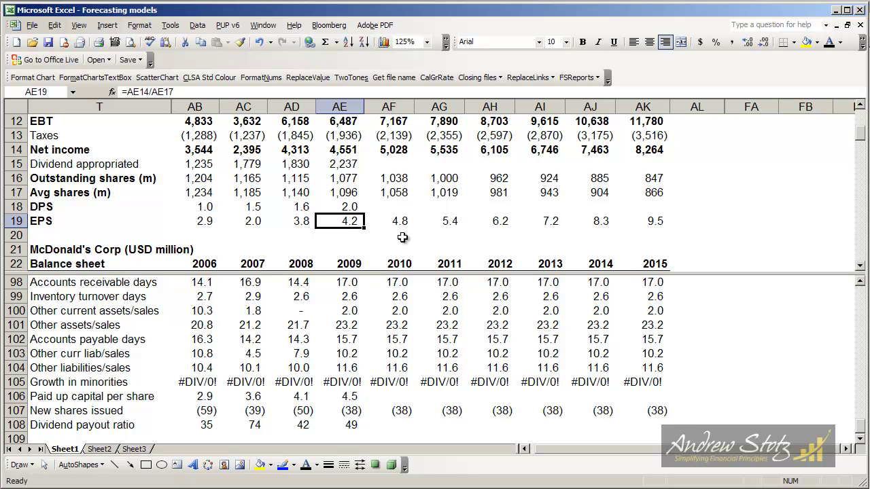
Trace the 2009 paid up capital per share formula to paid up capital on the balance sheet and to outstanding shares.
key(Page_Down)
key(Page_Down)
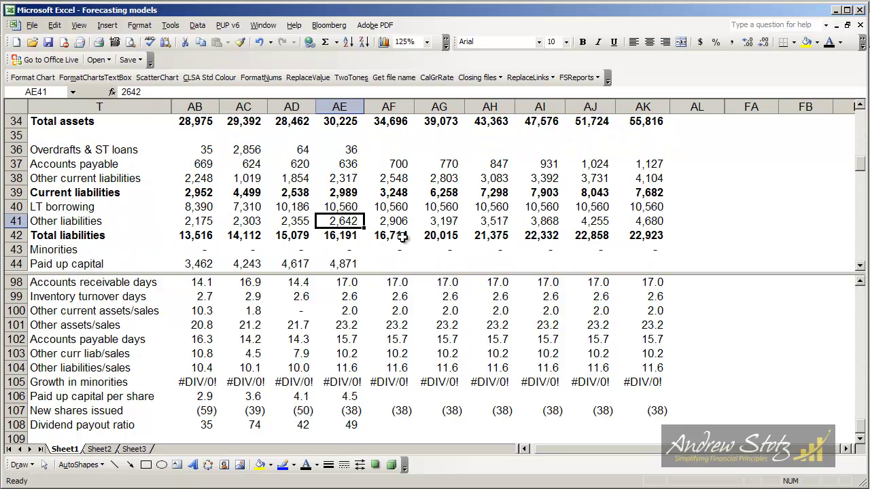
key(Down)
key(Down)
key(Down)
key(Down)
key(Down)
key(Down)
key(Down)
key(Down)
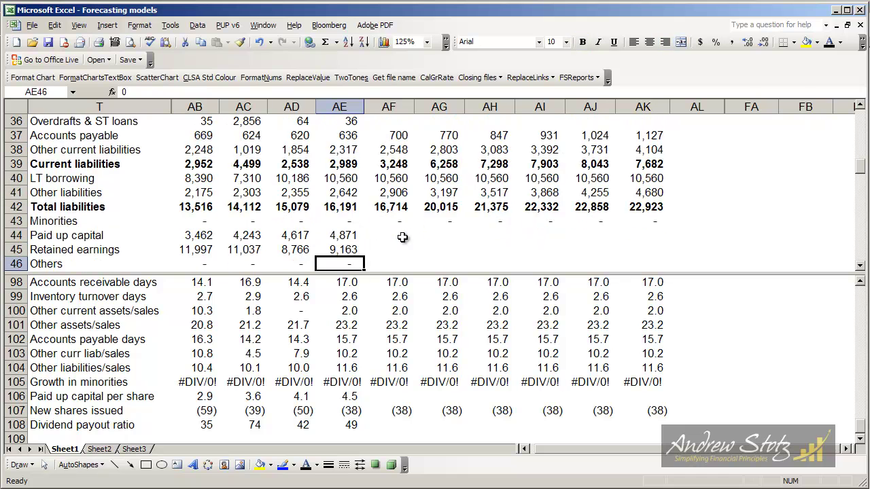
key(Up)
key(Up)
key(Up)
key(Up)
key(Up)
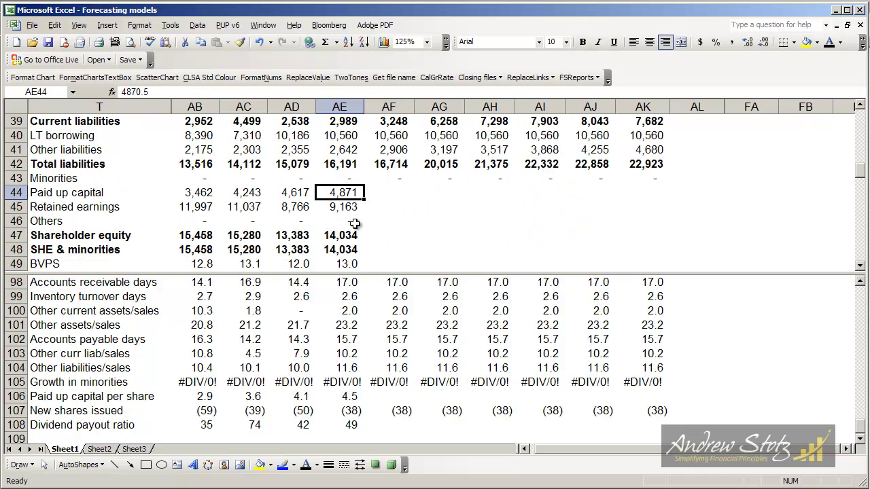
double_click(348, 398)
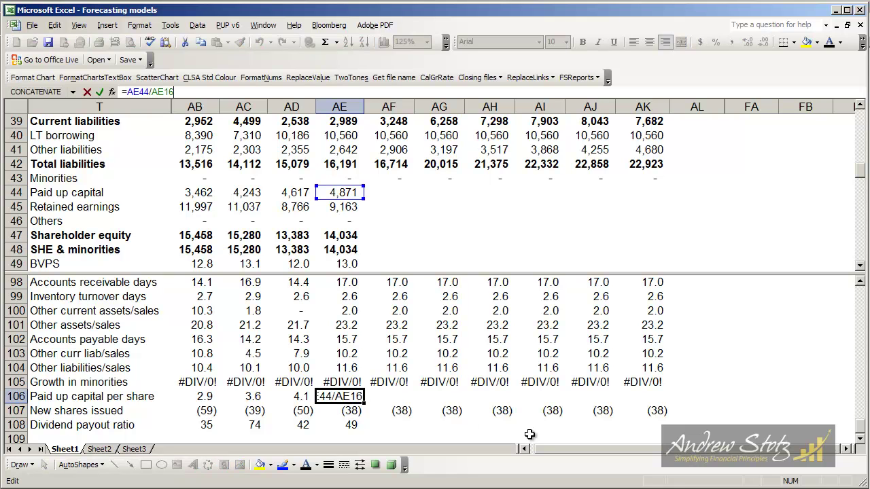
click(862, 119)
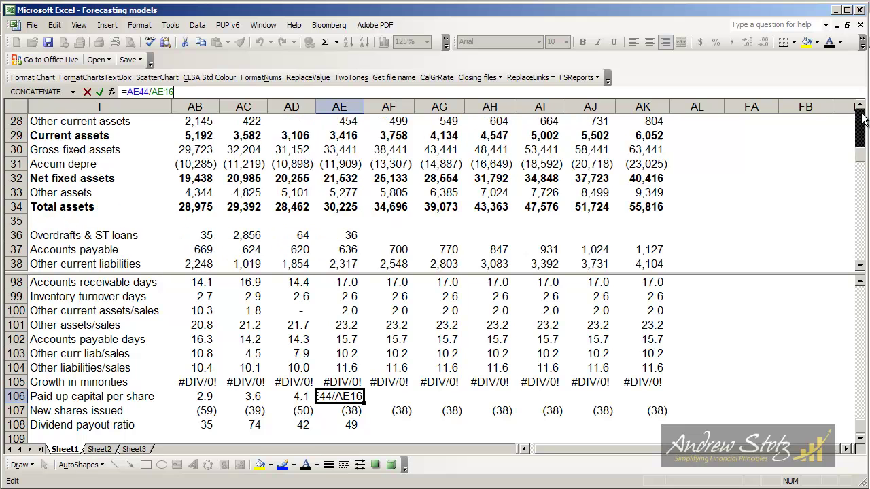
click(862, 119)
click(863, 163)
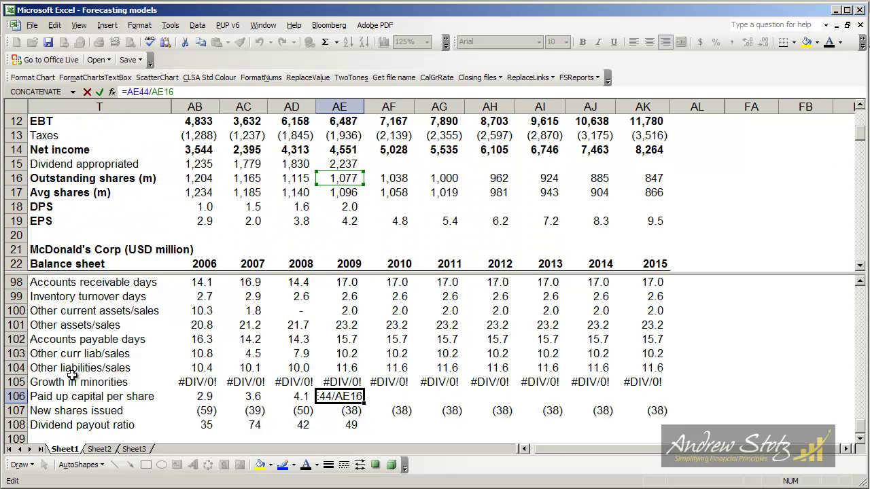
key(Return)
key(Up)
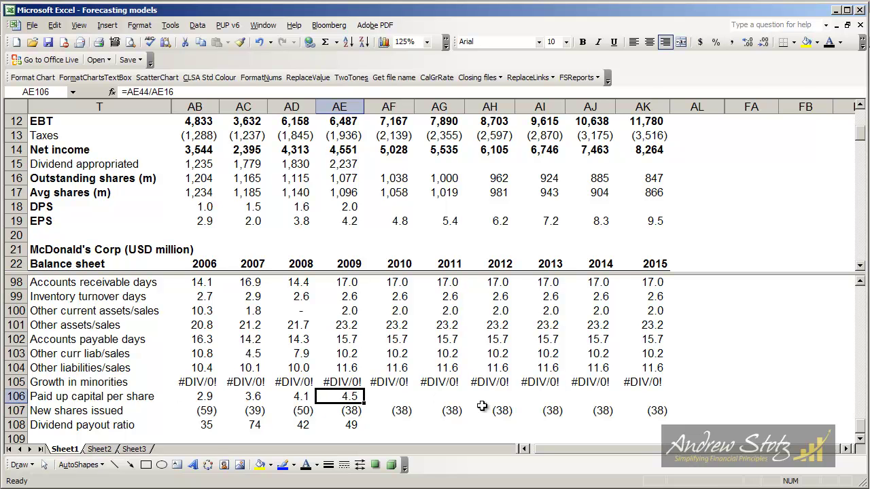
Carry the 2009 paid up capital per share across 2010–2015 (AF106:AK106) and set those cells to the Automatic font color.
key(Right)
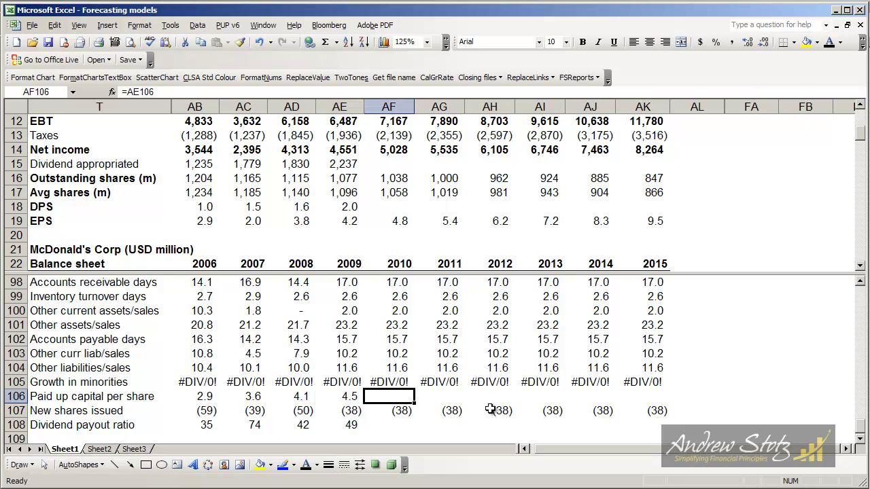
key(shift+Right)
key(shift+Right)
key(shift+Right)
key(shift+Right)
key(shift+Right)
key(ctrl+r)
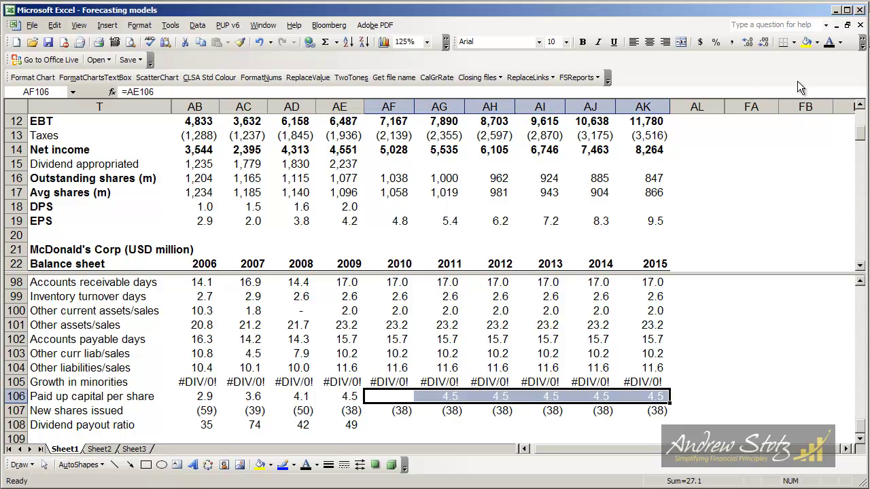
click(829, 42)
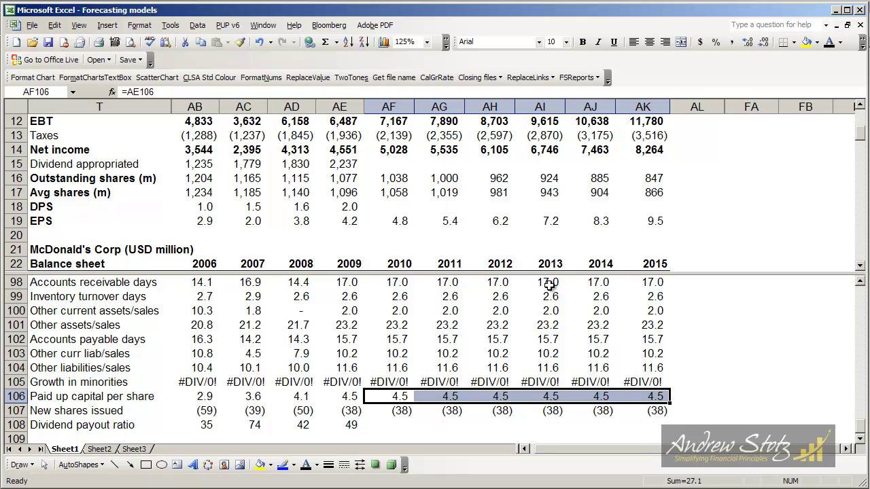
click(397, 396)
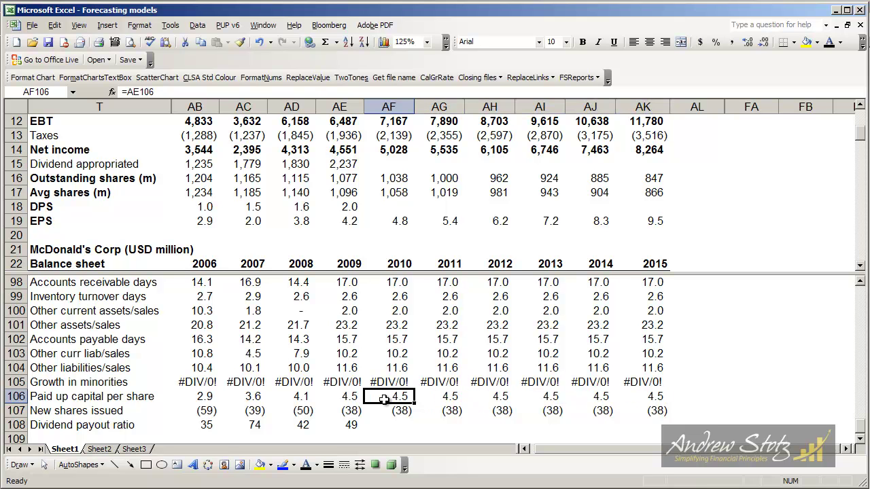
click(393, 220)
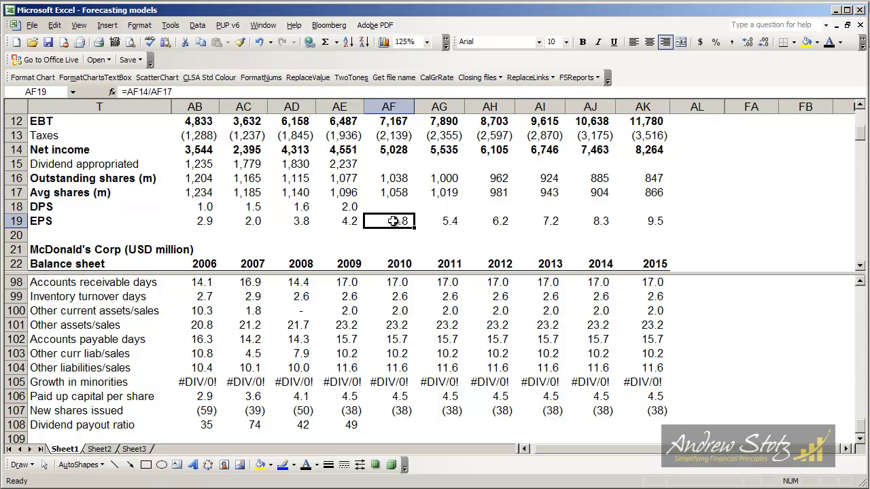
Check the 2010 paid up capital formula (AF44) against paid up capital per share and outstanding shares.
key(Page_Down)
key(Page_Down)
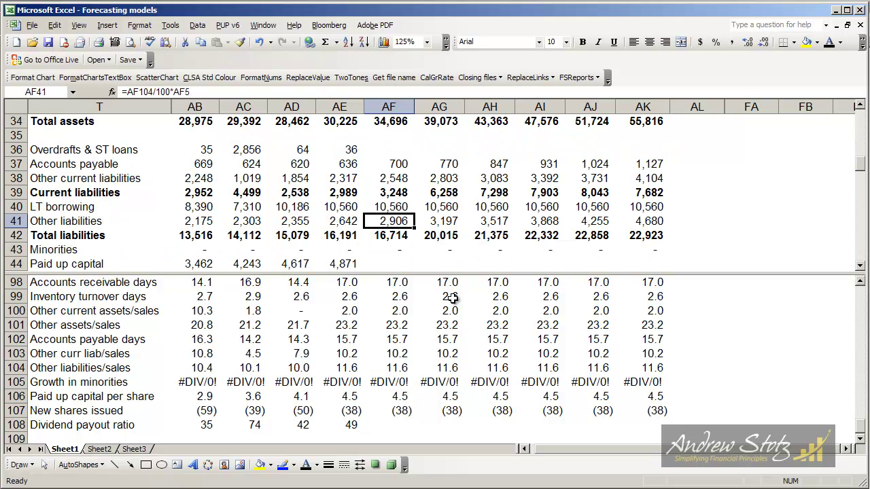
key(Down)
key(Down)
key(Down)
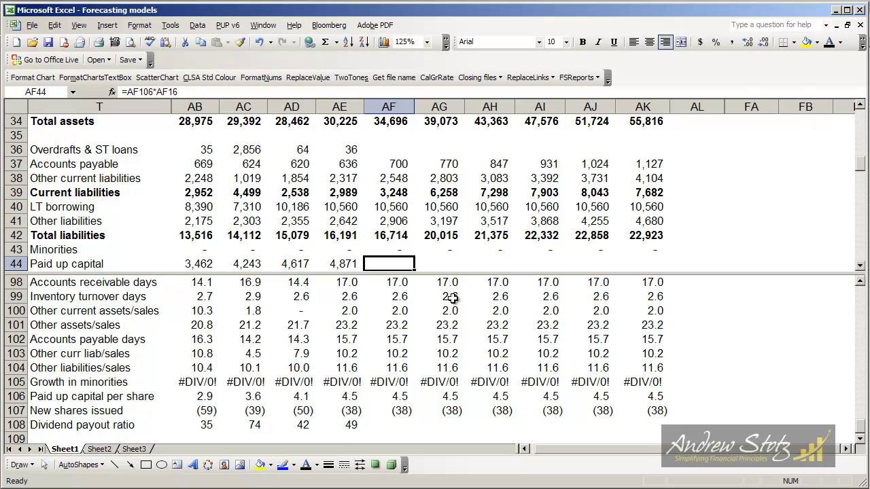
key(F2)
click(860, 124)
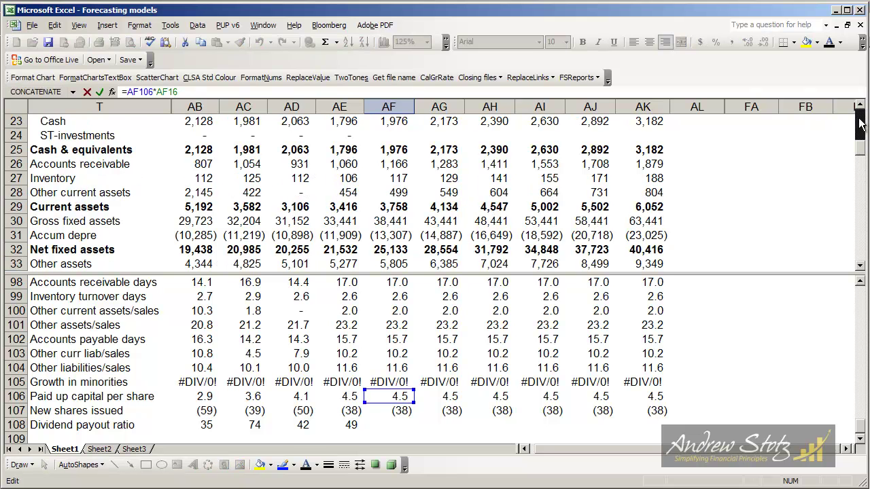
click(860, 124)
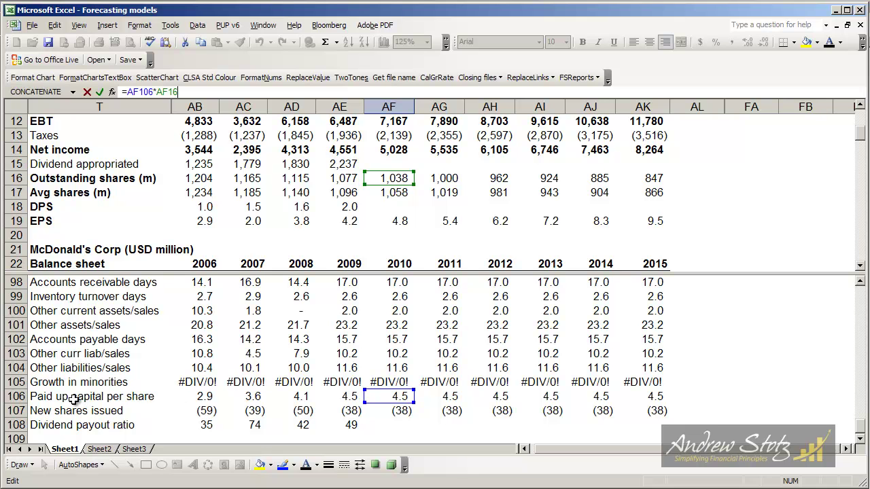
key(Escape)
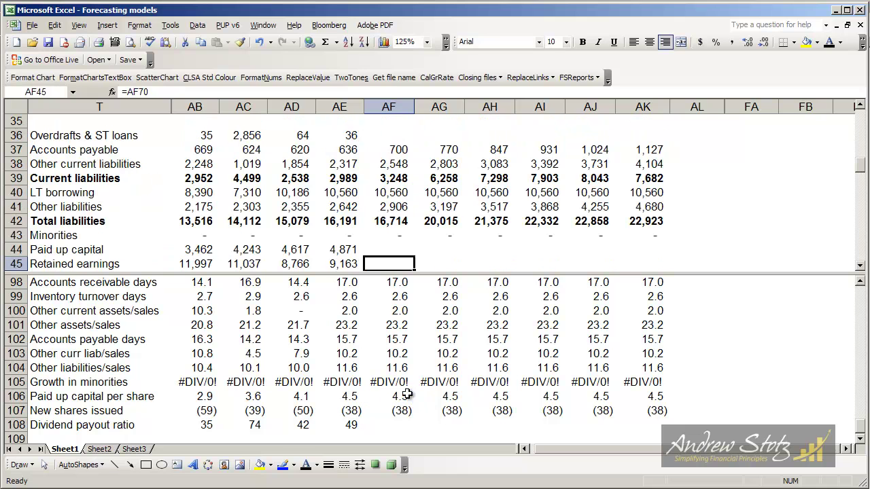
Set the 2010 paid up capital cell (AF44) to the Automatic font color and copy it across 2011–2015 (AG44:AK44).
key(Up)
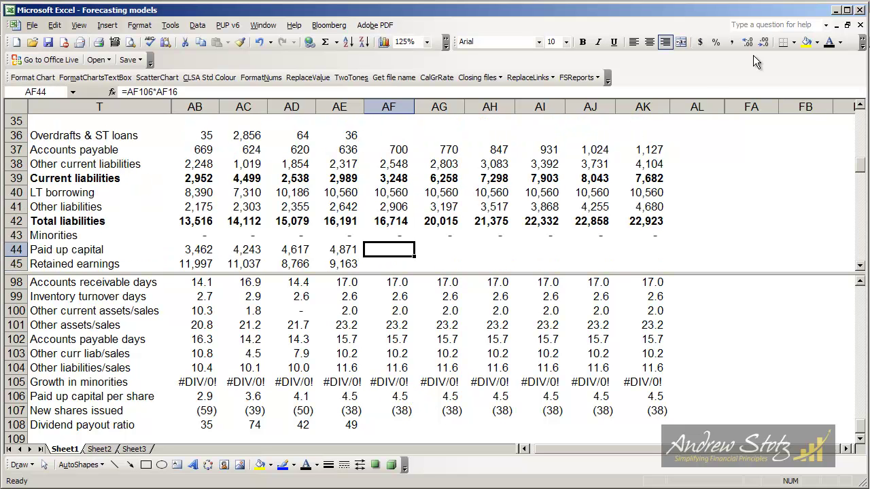
click(831, 43)
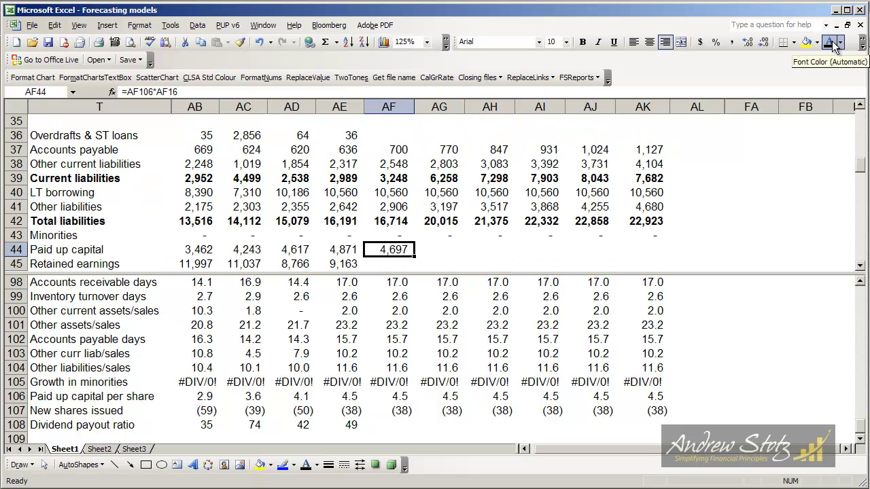
key(ctrl+c)
key(Right)
key(shift+Right)
key(shift+Right)
key(shift+Right)
key(shift+Right)
key(ctrl+v)
key(Escape)
key(Left)
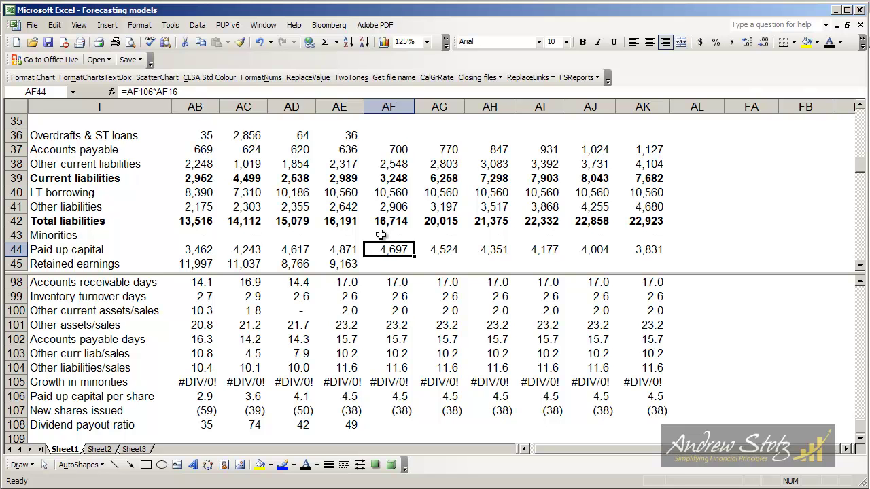
Set the 2010–2015 year headings of the retained earnings section (AF65:AK65) to the Automatic font color.
key(Page_Down)
key(Page_Down)
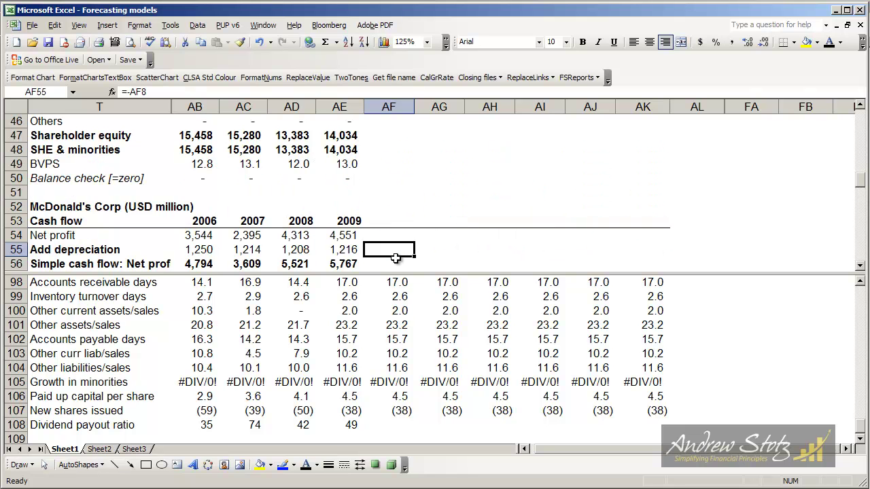
key(Page_Down)
key(Up)
key(Up)
key(Up)
key(Up)
key(Up)
key(Up)
key(Up)
key(Up)
key(Up)
key(Up)
key(Up)
key(Up)
key(Up)
key(Up)
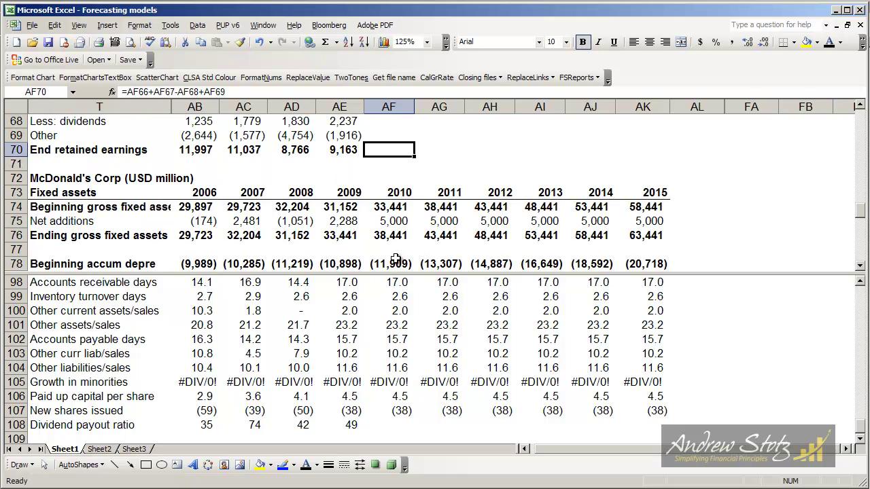
key(Up)
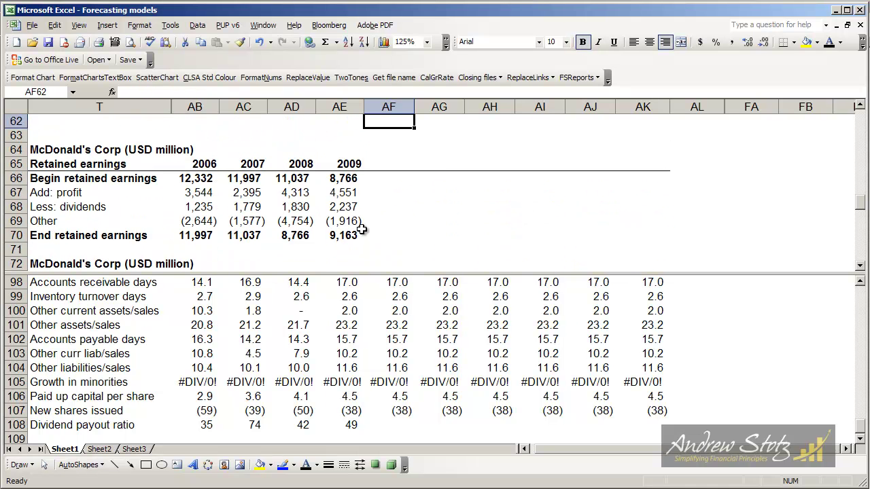
click(351, 178)
click(377, 163)
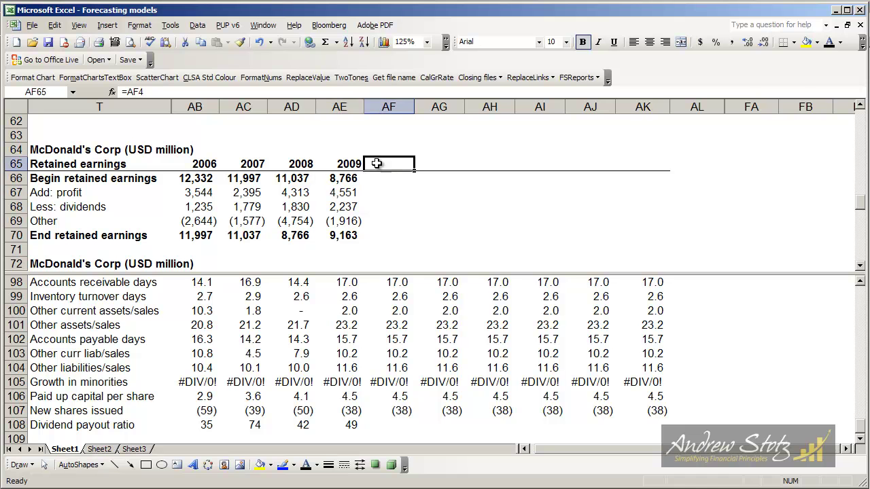
drag(376, 163, 660, 163)
click(829, 42)
Set 2010 beginning retained earnings (AF66) to the Automatic font color and check its link to 2009 ending retained earnings (AE70).
key(Down)
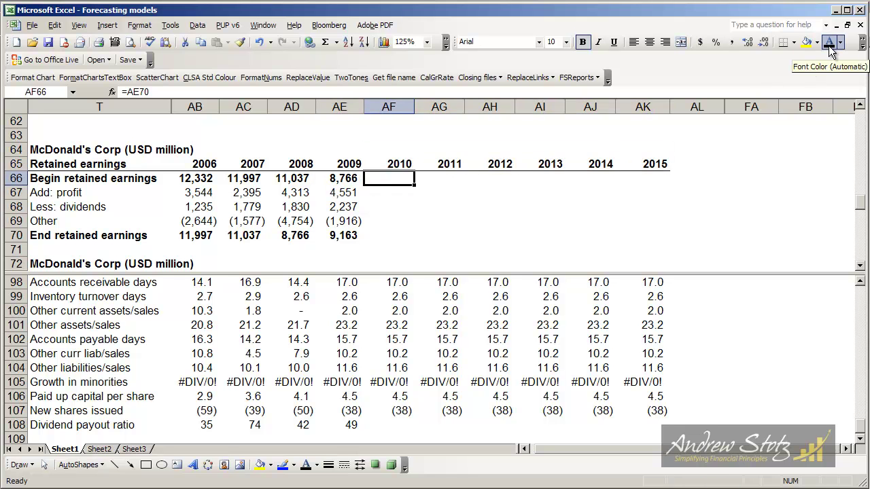
click(829, 43)
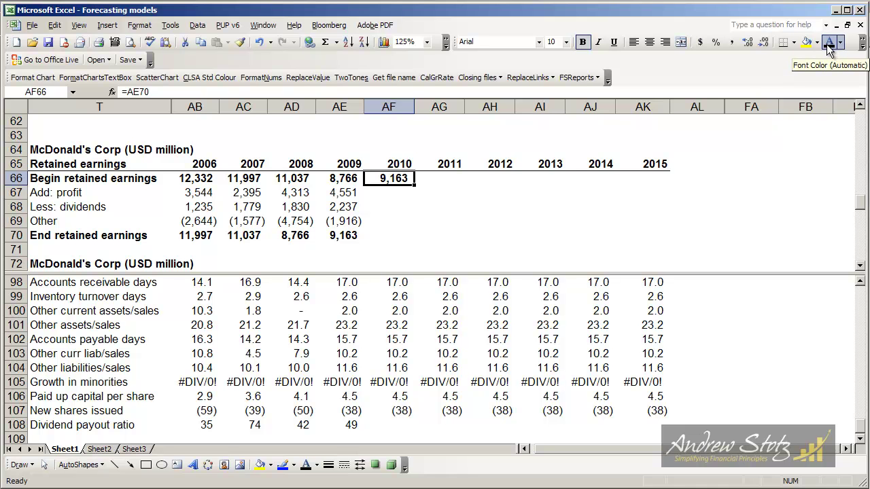
key(Up)
key(Down)
click(340, 235)
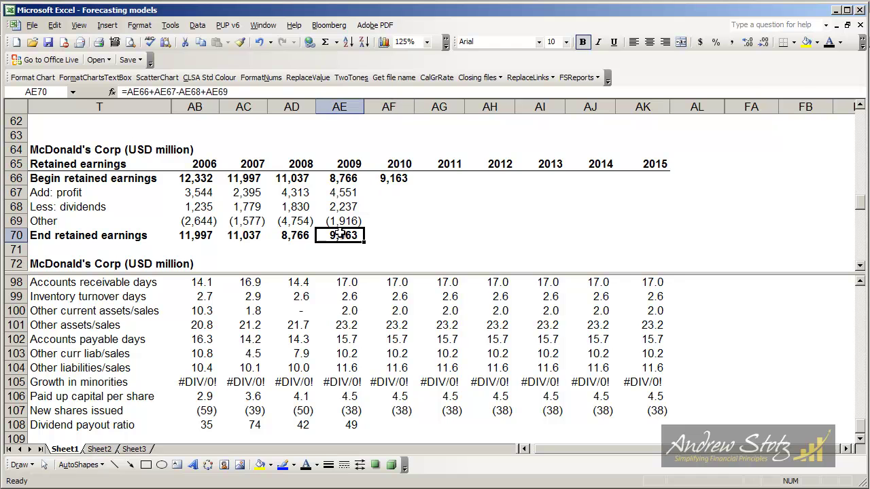
key(Up)
key(Up)
key(Up)
key(Up)
key(Right)
key(F2)
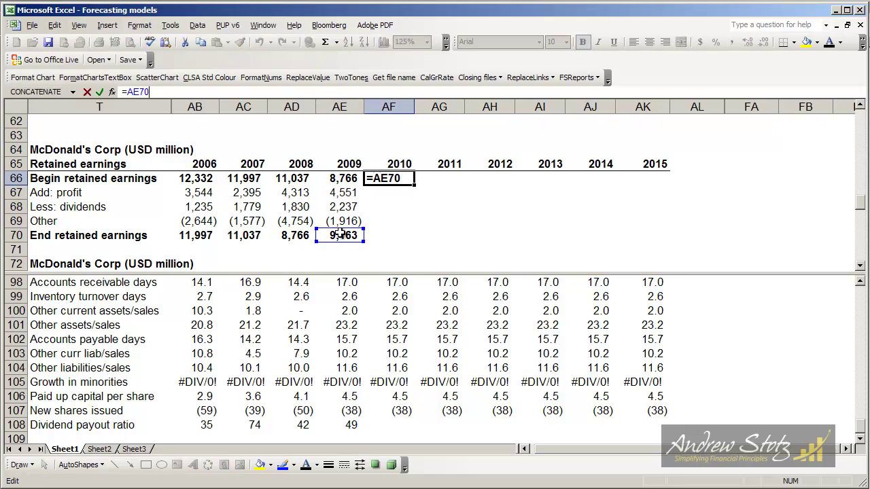
key(Return)
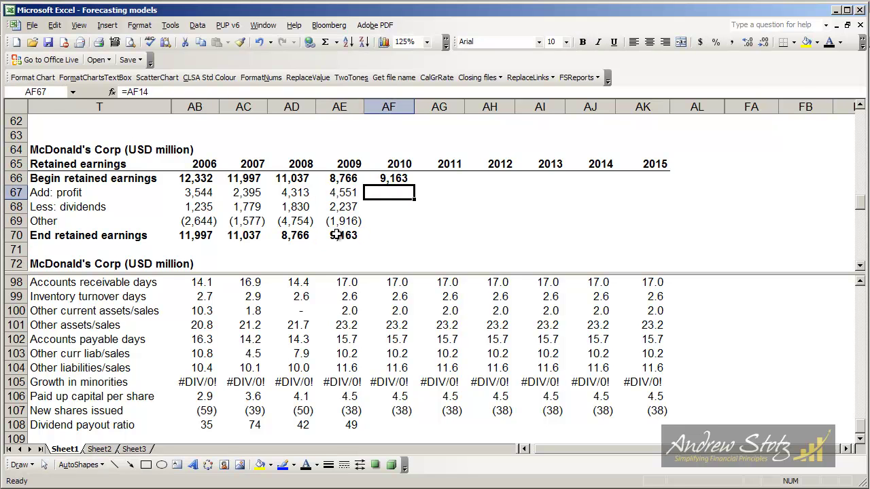
Set the 2010 profit addition (AF67) to the Automatic font color and trace it to net income on the income statement.
click(829, 43)
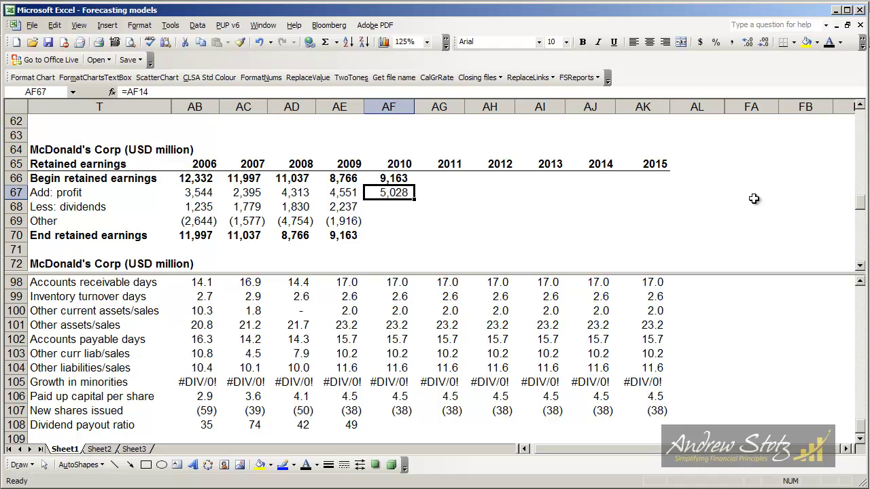
double_click(399, 191)
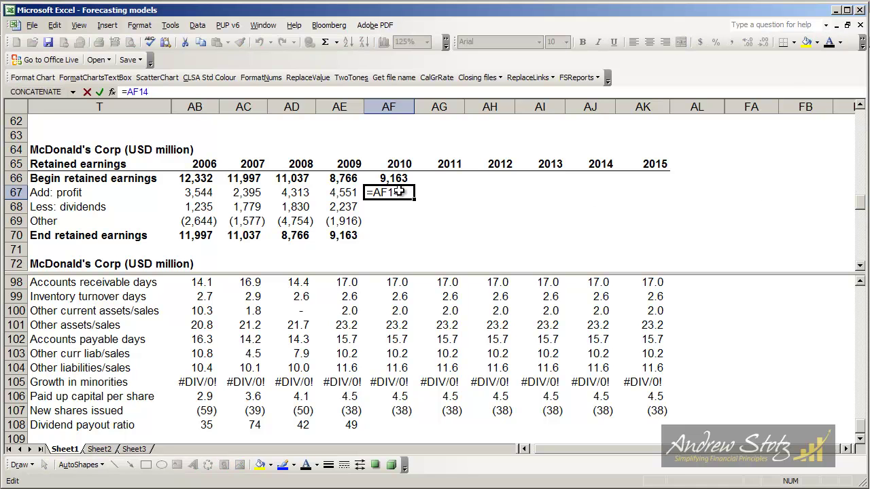
key(Escape)
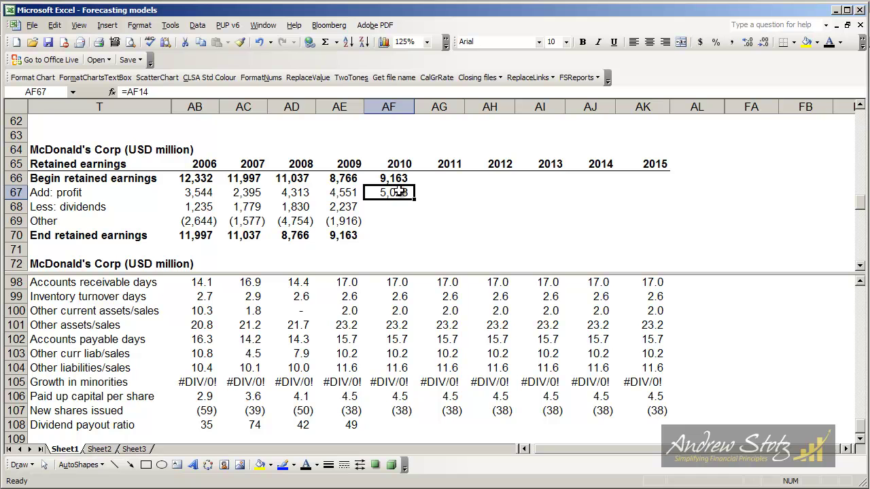
key(ctrl+bracketleft)
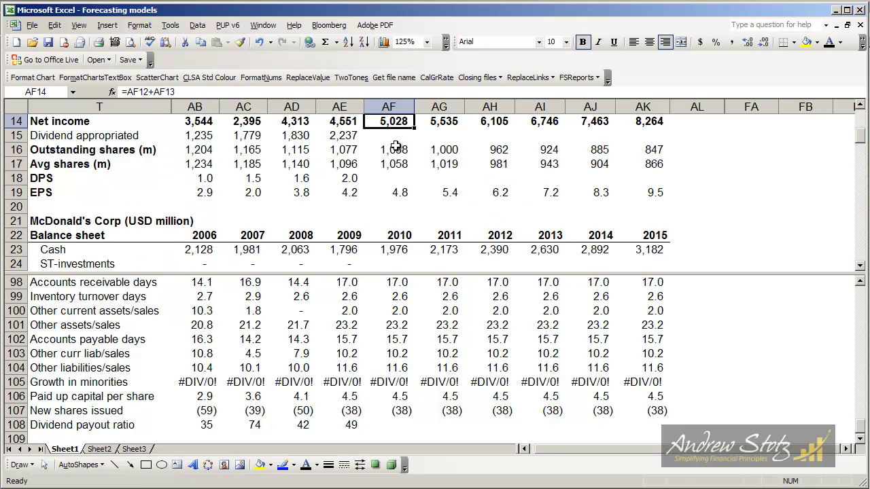
key(F5)
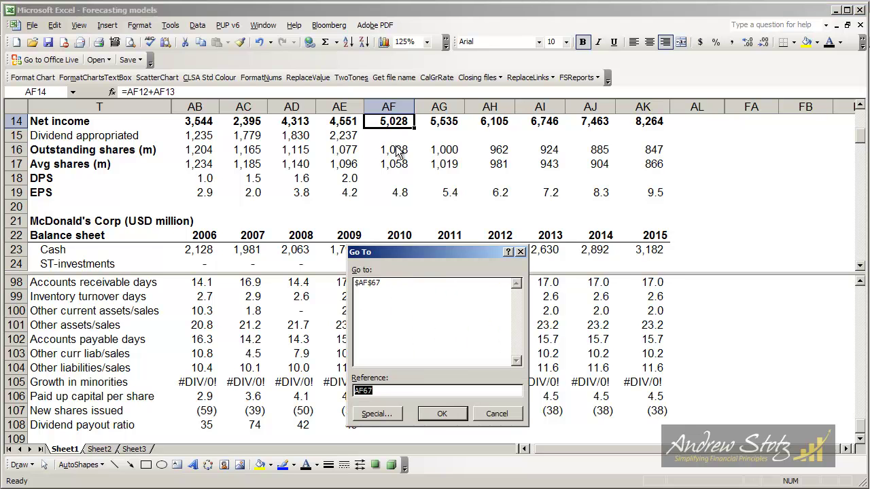
key(Return)
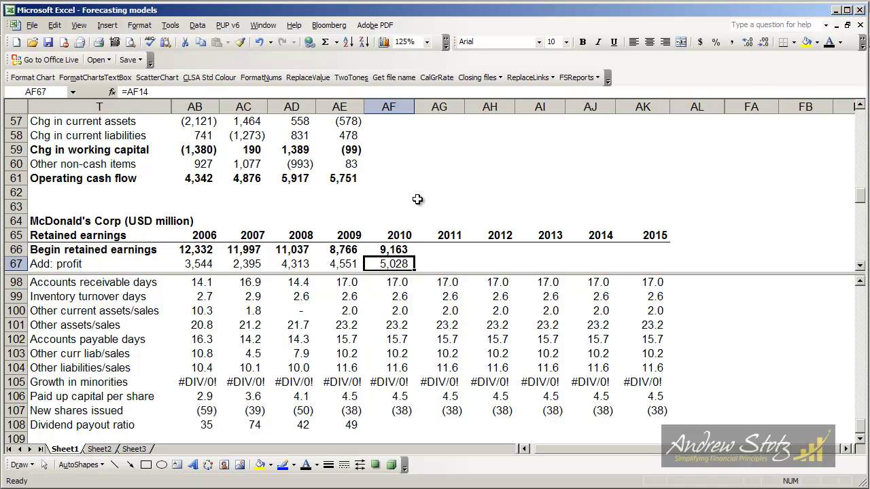
Trace the 2009 dividends in the retained earnings section (AE68) to dividend appropriated on the income statement (AE15).
scroll(417, 199, down, 1)
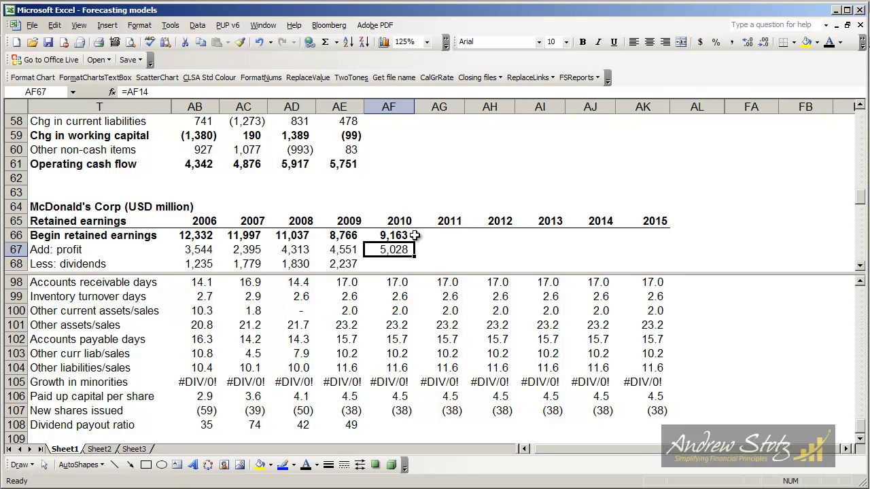
click(346, 264)
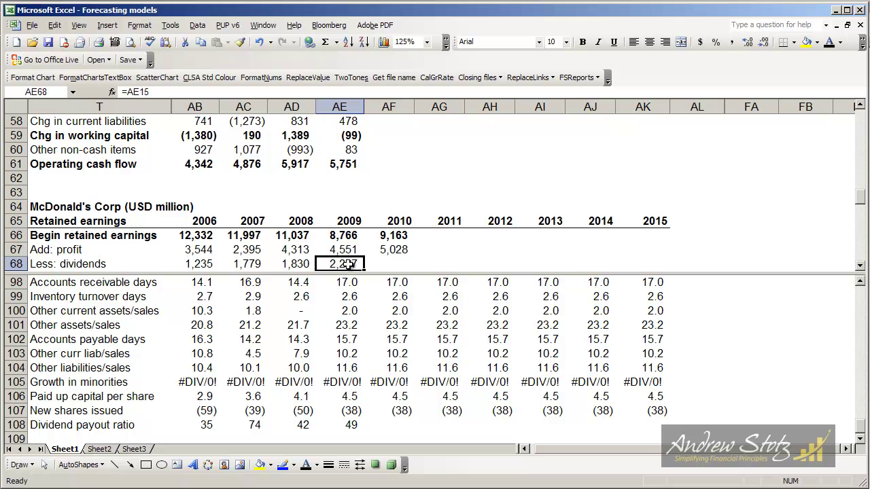
key(Up)
key(Up)
key(Up)
key(Up)
key(Up)
key(Up)
key(Up)
key(Up)
key(Up)
key(Up)
key(Up)
key(Up)
key(Up)
key(Up)
key(Up)
key(Up)
key(Up)
key(Up)
key(Up)
key(Up)
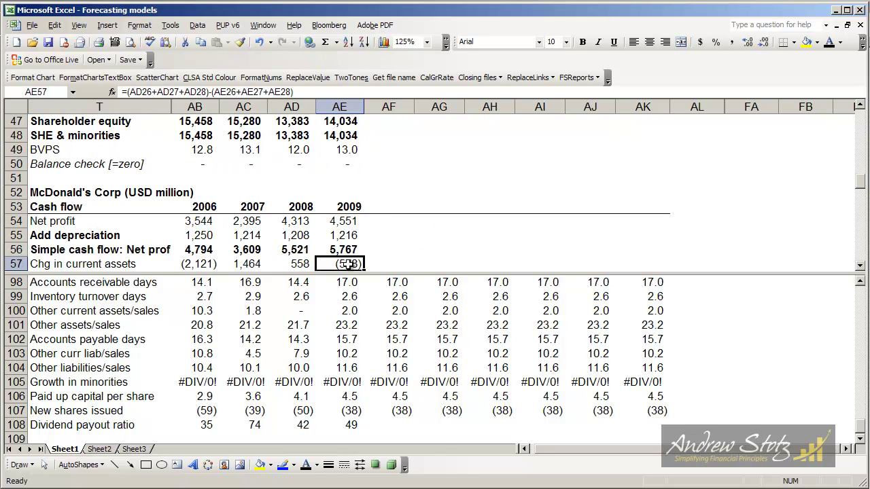
key(Up)
key(Up)
key(Up)
key(Up)
key(Up)
key(Up)
key(Up)
key(Up)
key(Up)
key(Up)
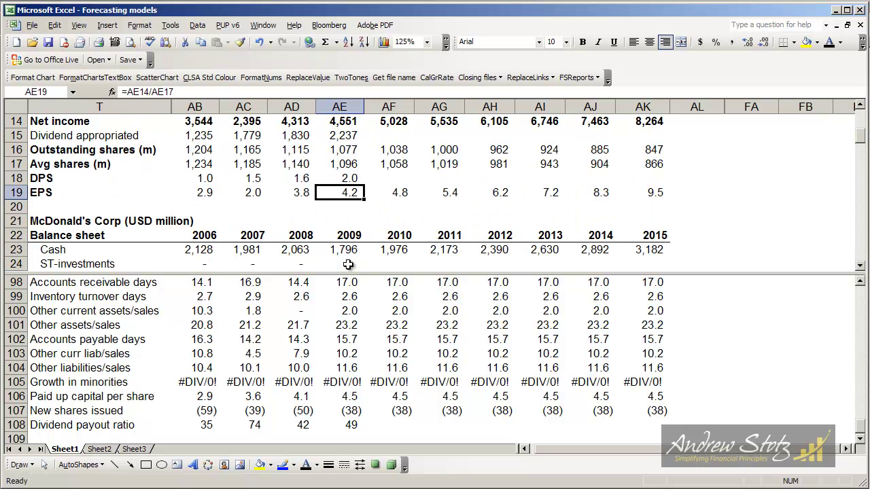
key(Down)
key(Down)
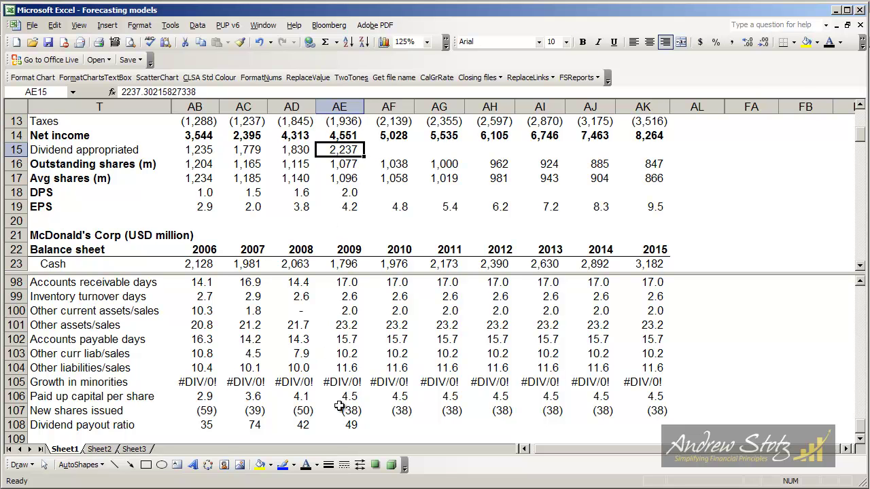
Check the 2009 dividend payout ratio formula (AE108) and set the 2010–2015 ratios (AF108:AK108) to the Automatic font color.
click(346, 426)
key(F2)
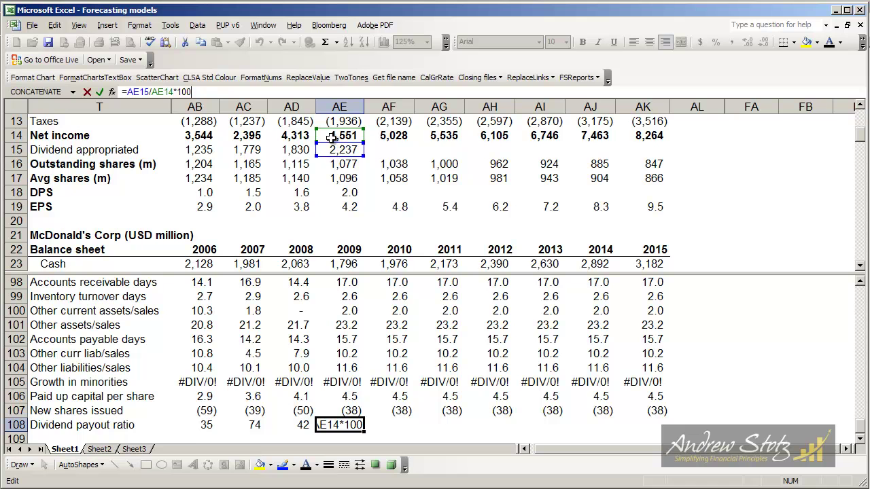
key(Return)
key(Up)
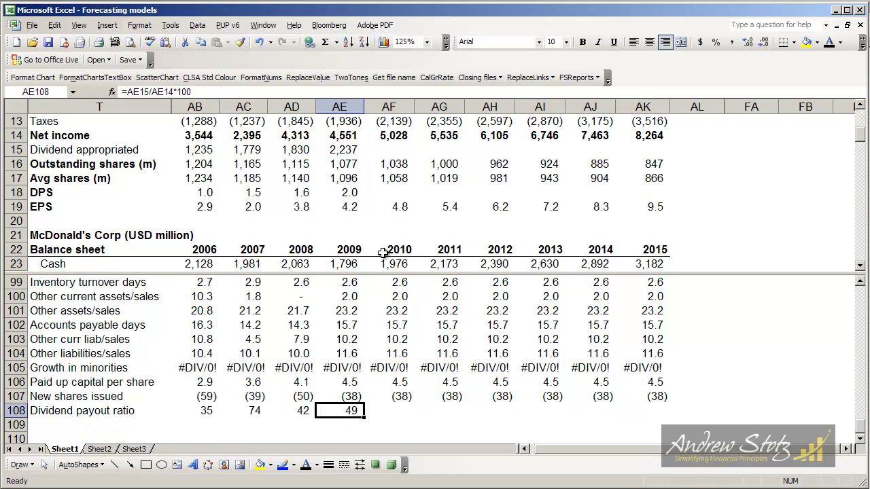
key(Right)
key(ctrl+shift+Right)
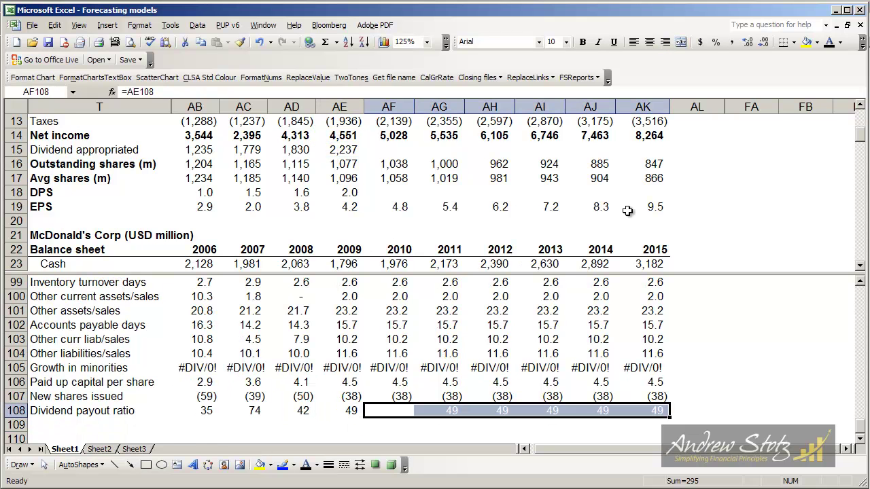
click(828, 44)
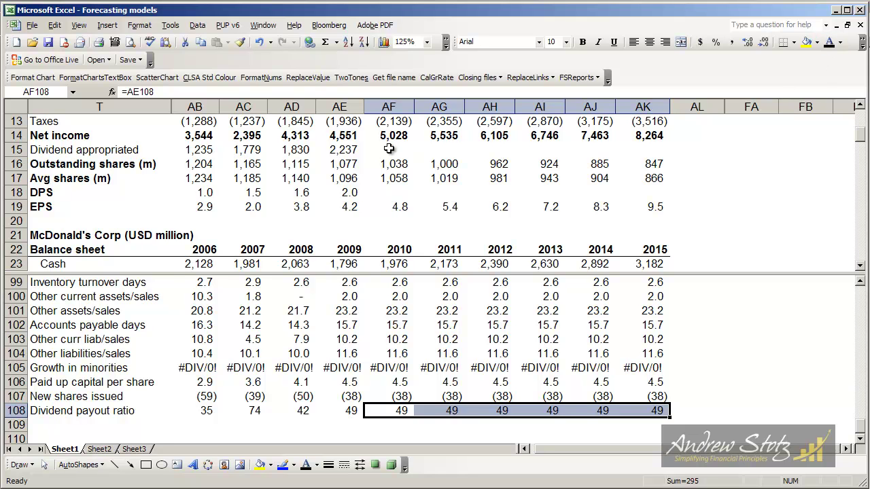
Check the 2010 dividend appropriated formula (AF15), net income times payout ratio over 100, and set the cell to the Automatic font color.
click(394, 150)
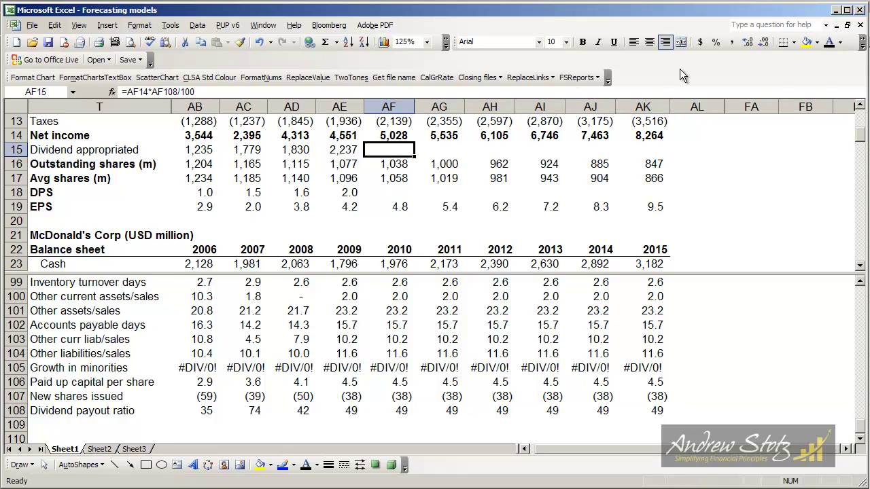
key(F2)
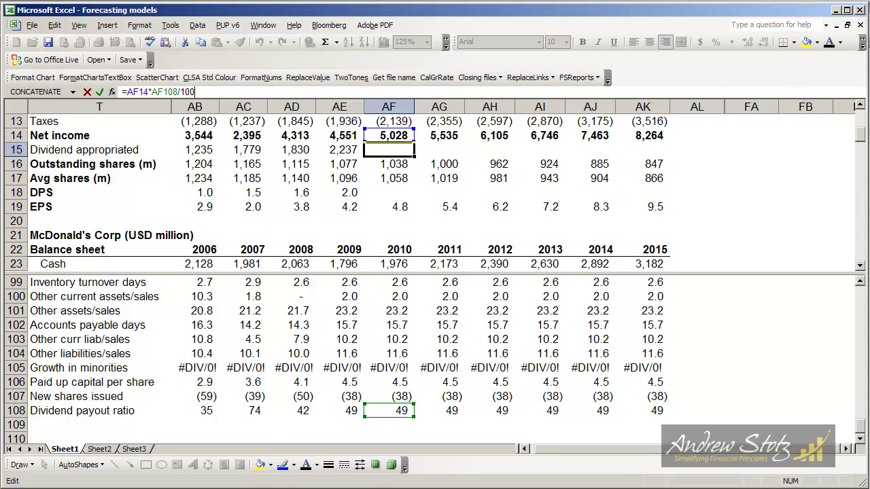
key(Return)
key(Up)
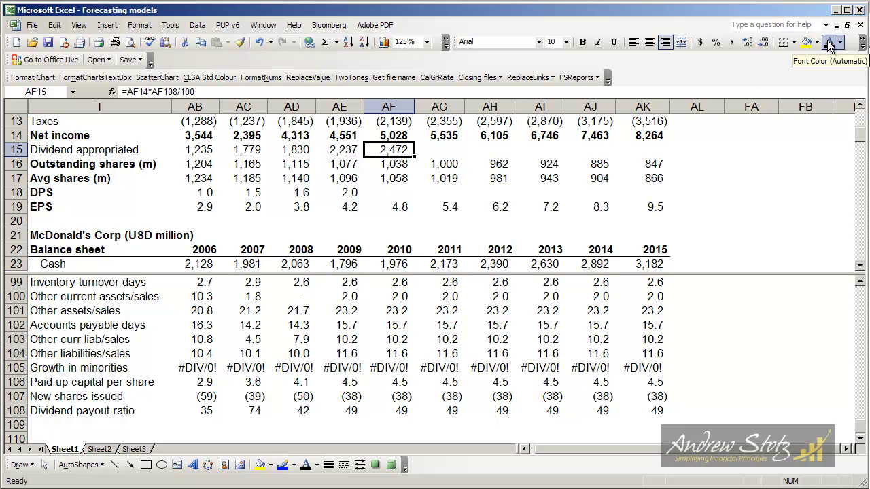
Copy the 2010 dividend appropriated formula (AF15) across 2011–2015 (AG15:AK15).
key(ctrl+c)
key(shift+Right)
key(shift+Right)
key(shift+Right)
key(shift+Right)
key(shift+Right)
key(Return)
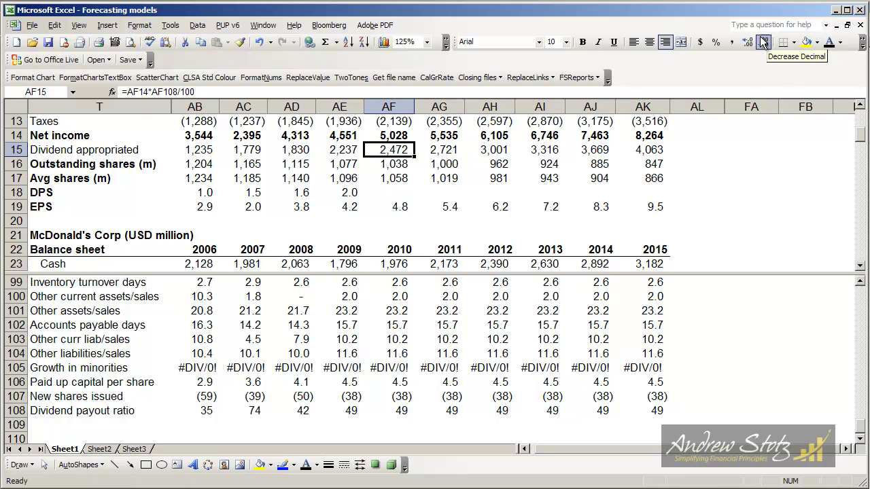
Set the 2010 dividends cell in the retained earnings section (AF68) to the Automatic font color.
key(Down)
key(Down)
key(Down)
key(Down)
key(Down)
key(Down)
key(Down)
key(Down)
key(Down)
key(Down)
key(Down)
key(Down)
key(Down)
key(Down)
key(Down)
key(Down)
key(Down)
key(Down)
key(Down)
key(Down)
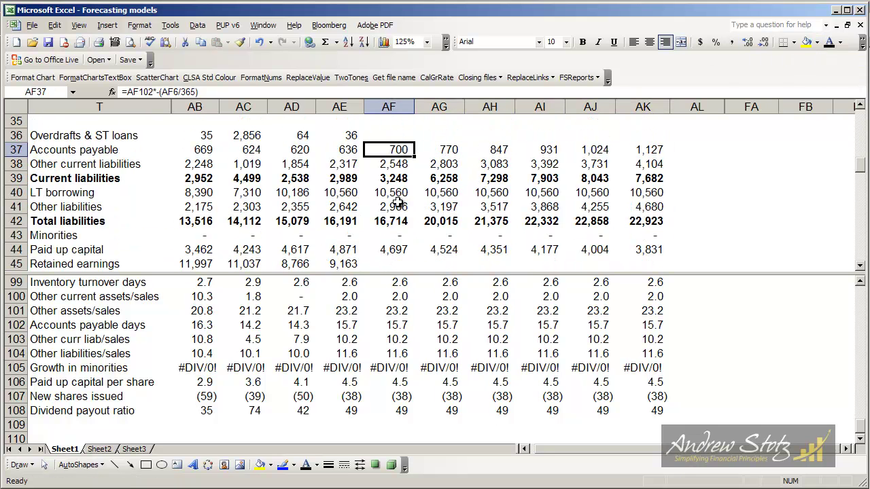
key(Down)
key(Down)
key(Down)
key(Down)
key(Down)
key(Down)
key(Down)
key(Down)
key(Down)
key(Down)
key(Down)
key(Down)
key(Down)
key(Down)
key(Down)
key(Down)
key(Down)
key(Down)
key(Down)
key(Down)
key(Up)
key(Up)
key(Up)
key(Up)
key(Up)
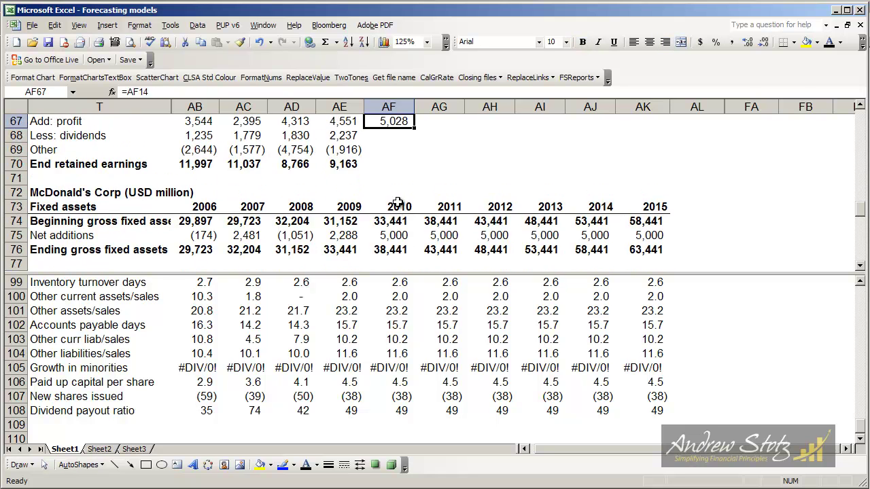
click(389, 165)
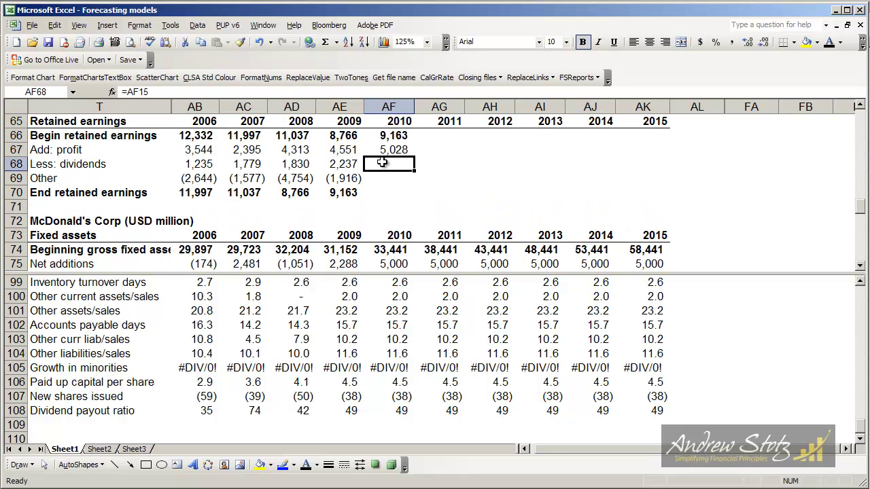
click(826, 42)
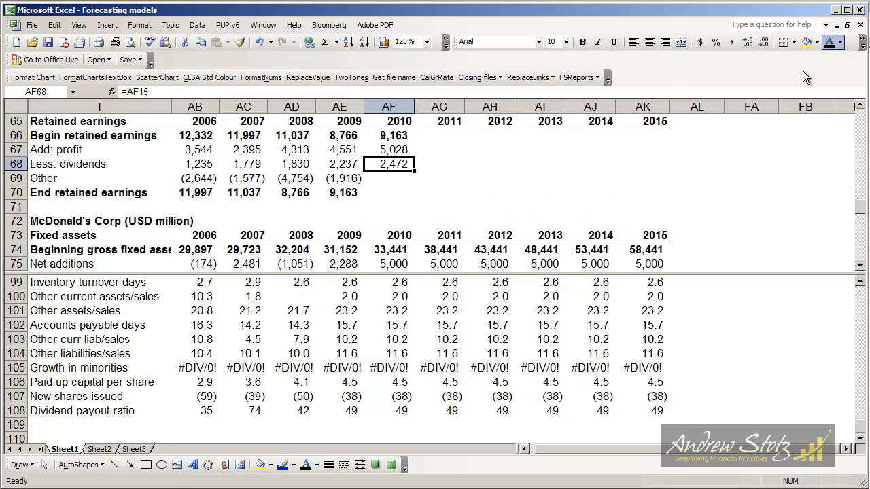
Set the 2010 other and end retained earnings cells (AF69:AF70) to the Automatic font color.
click(369, 179)
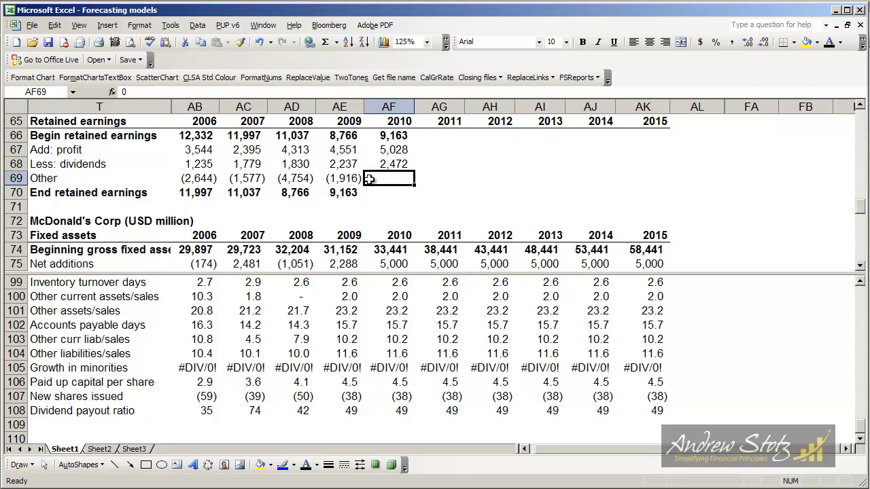
key(Down)
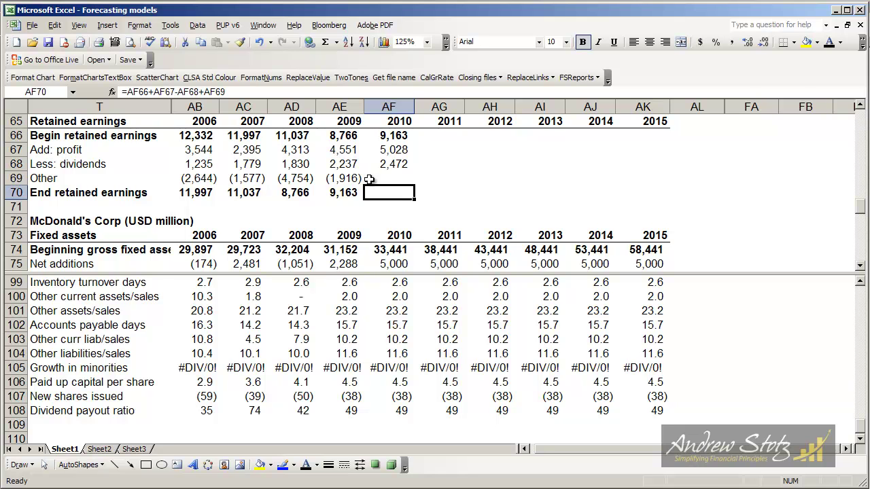
shift+click(369, 179)
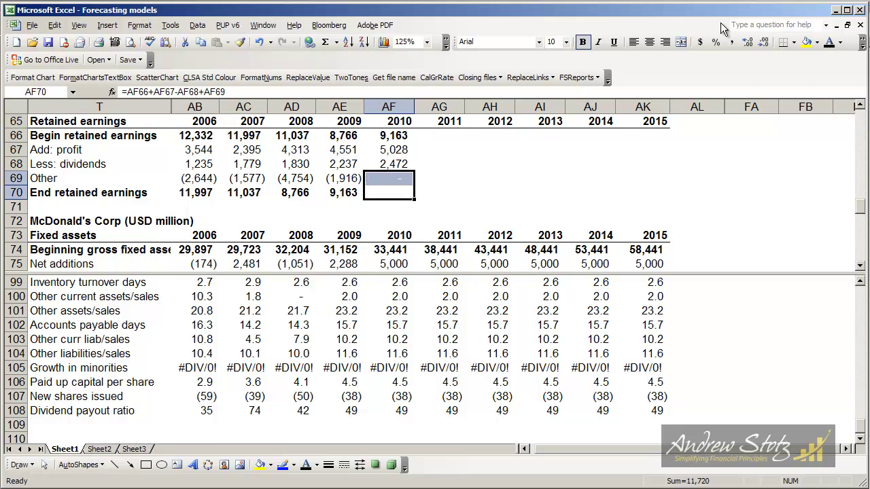
click(830, 42)
key(Right)
key(Left)
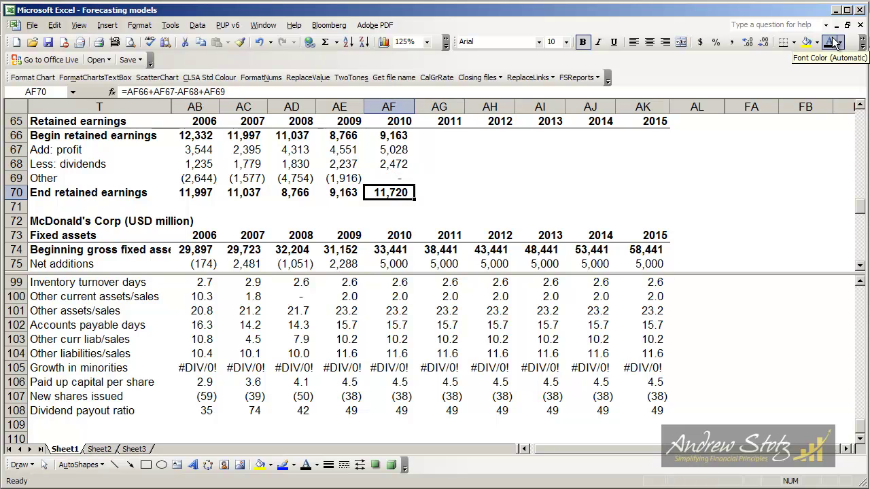
Copy the 2010 retained earnings block (AF66:AF70) across 2011–2015 (AG66:AK70).
key(Up)
key(Up)
key(Up)
key(Up)
key(shift+Down)
key(shift+Down)
key(shift+Down)
key(shift+Down)
key(ctrl+c)
key(Right)
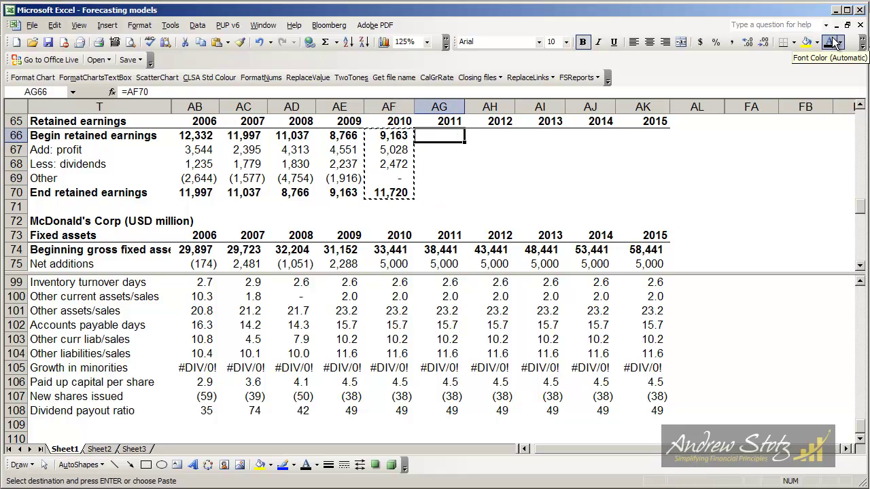
key(shift+Right)
key(shift+Right)
key(shift+Right)
key(shift+Right)
key(Return)
key(Left)
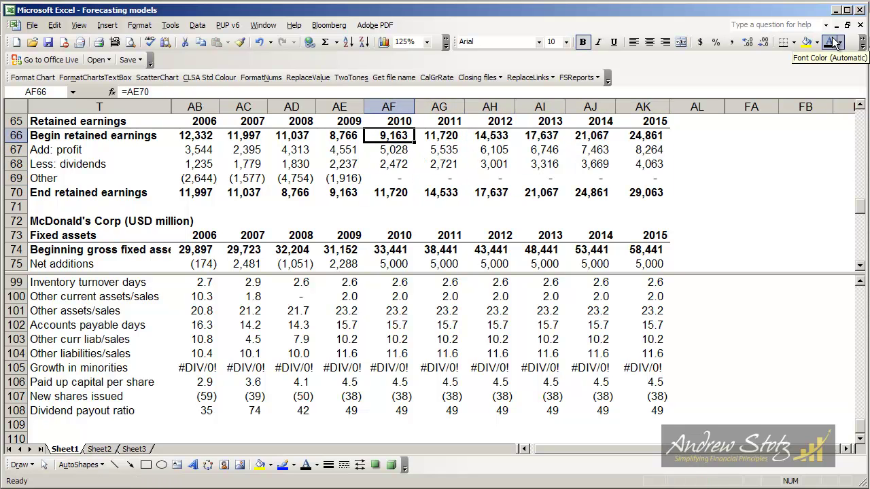
Trace the balance sheet's 2010 retained earnings (AF45) to end retained earnings (AF70) and set AF45 to the Automatic font color.
click(386, 179)
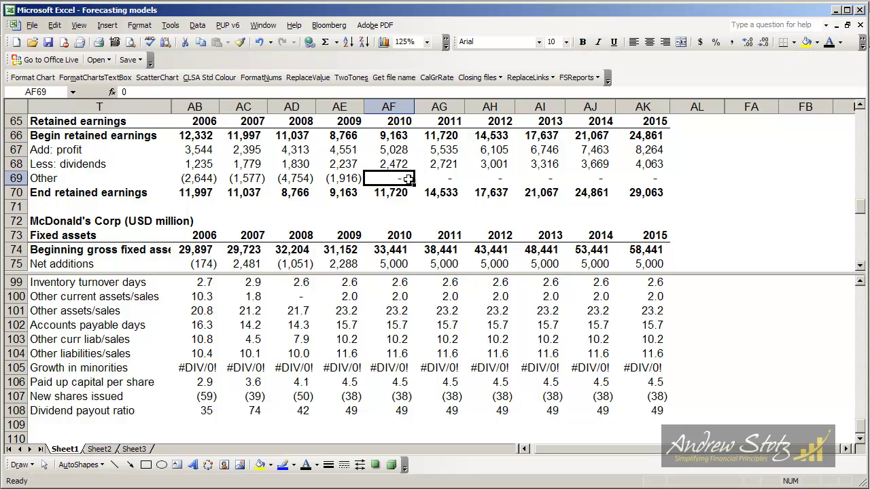
key(Up)
key(Up)
key(Up)
key(Up)
key(Up)
key(Up)
key(Up)
key(Up)
key(Up)
key(Up)
key(Up)
key(Up)
key(Up)
key(Up)
key(Up)
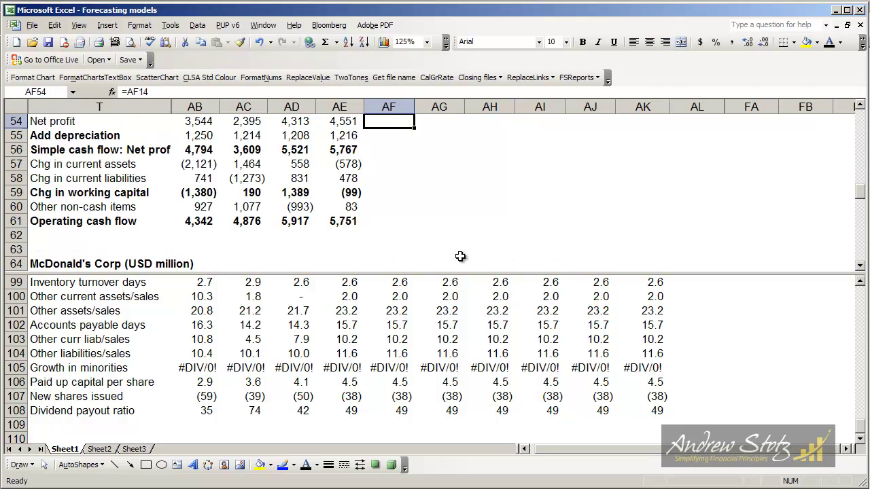
key(Up)
key(Up)
key(Up)
key(Up)
key(Up)
key(Up)
key(Up)
key(Up)
key(Up)
key(Up)
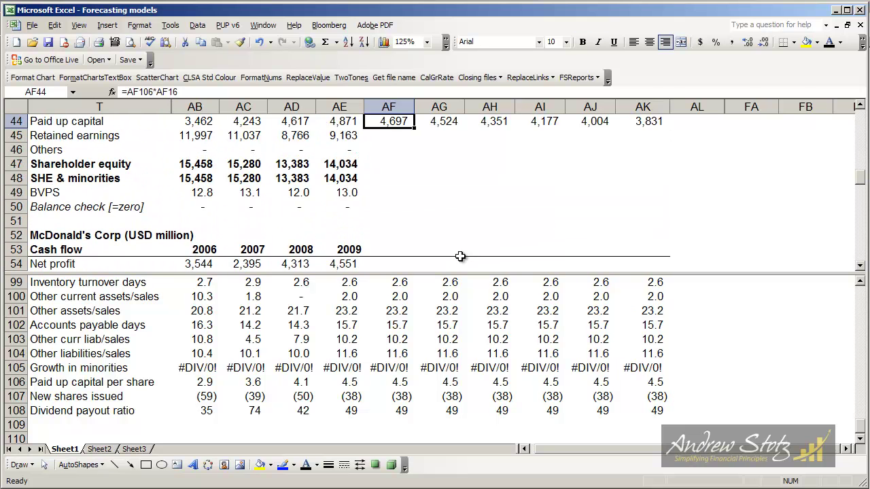
key(Up)
key(Up)
key(Up)
click(389, 179)
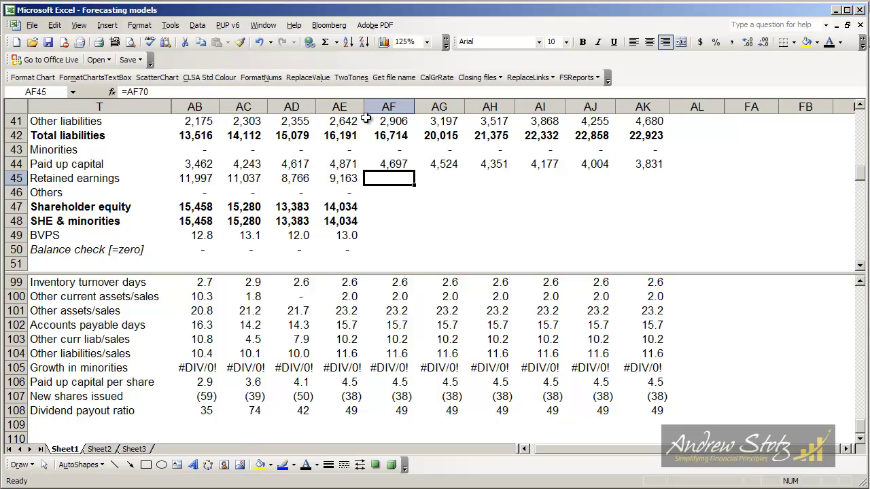
key(F2)
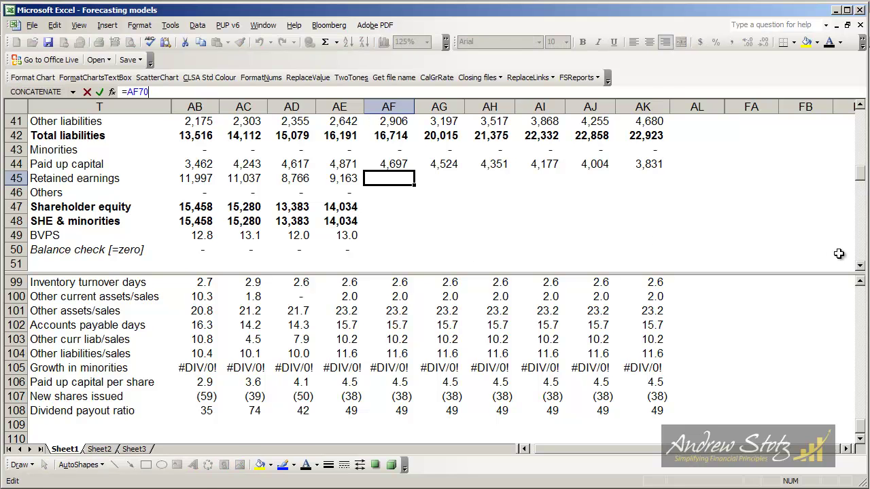
click(860, 257)
click(860, 257)
click(860, 257)
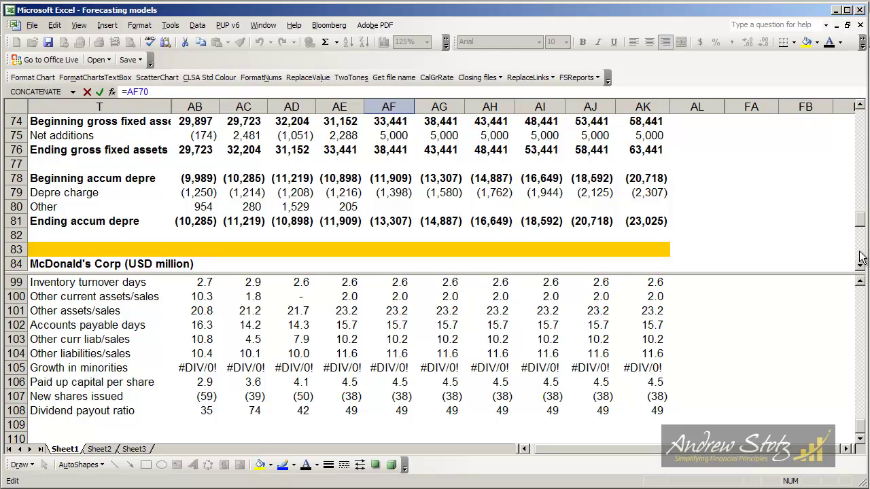
click(862, 180)
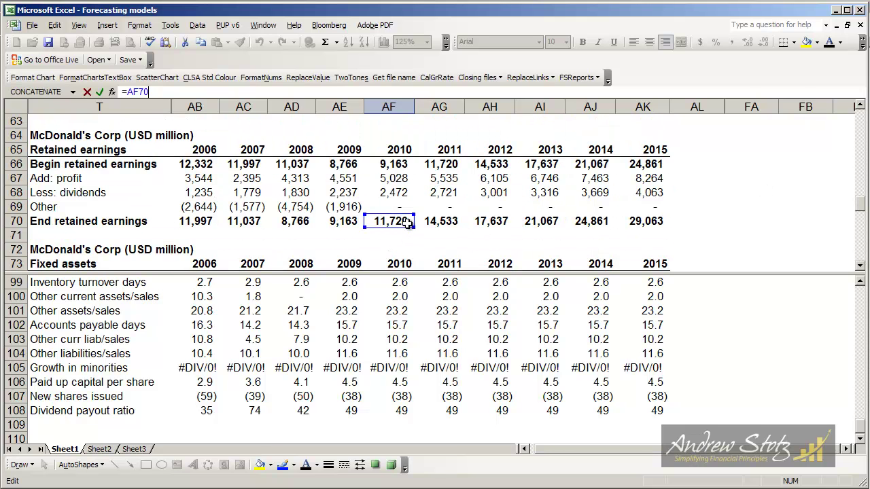
key(Escape)
key(Down)
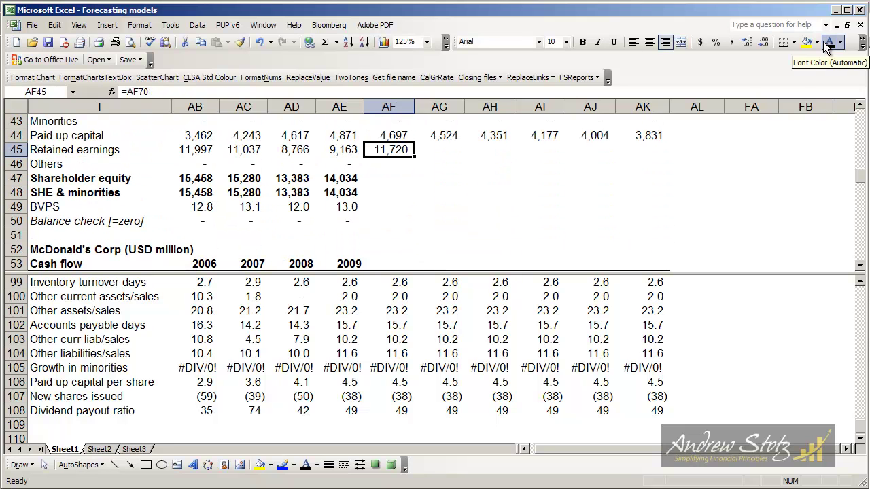
Copy the balance sheet's 2010 retained earnings formula (AF45) across 2011–2015 (AG45:AK45).
key(ctrl+c)
key(Right)
key(shift+Right)
key(shift+Right)
key(shift+Right)
key(shift+Right)
key(Return)
key(Left)
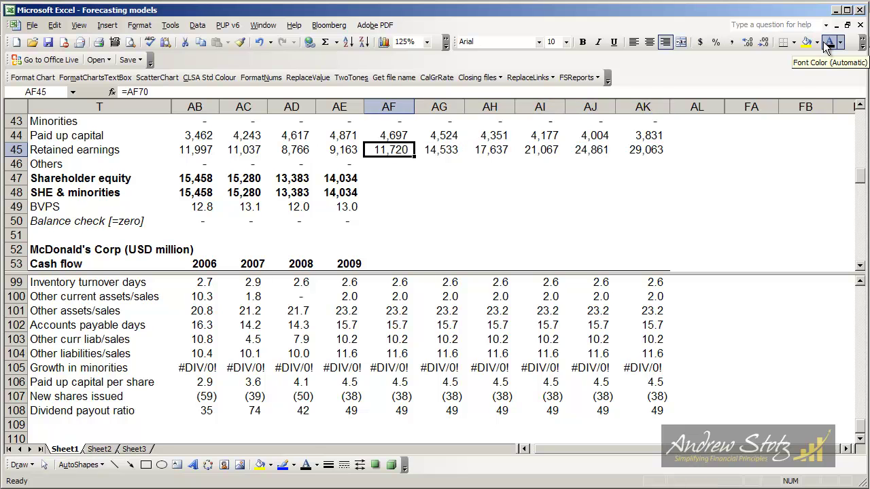
Set the balance sheet's 2010–2015 Others cells (AF46:AK46) to the Automatic font color.
key(Down)
key(shift+Right)
key(shift+Right)
key(shift+Right)
key(shift+Right)
key(shift+Right)
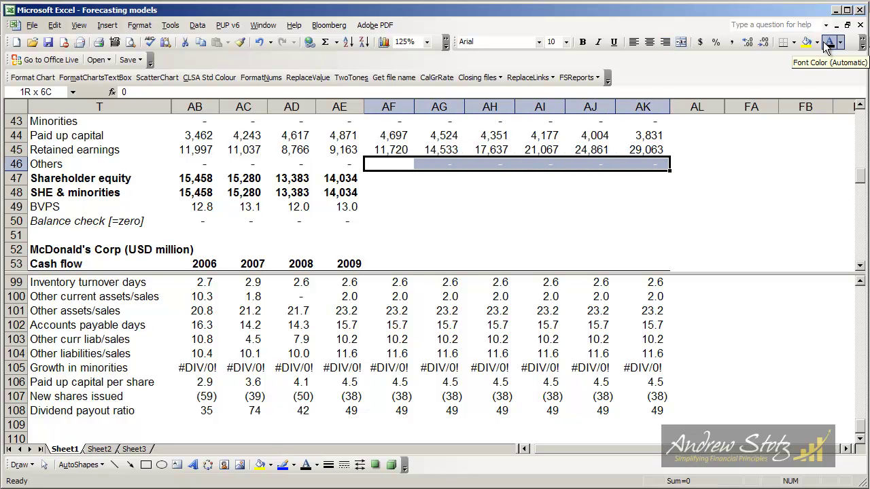
Copy the 2009 shareholder equity and SHE & minorities formulas (AE47:AE48) across 2010–2015 (AF47:AK48).
key(Down)
key(Left)
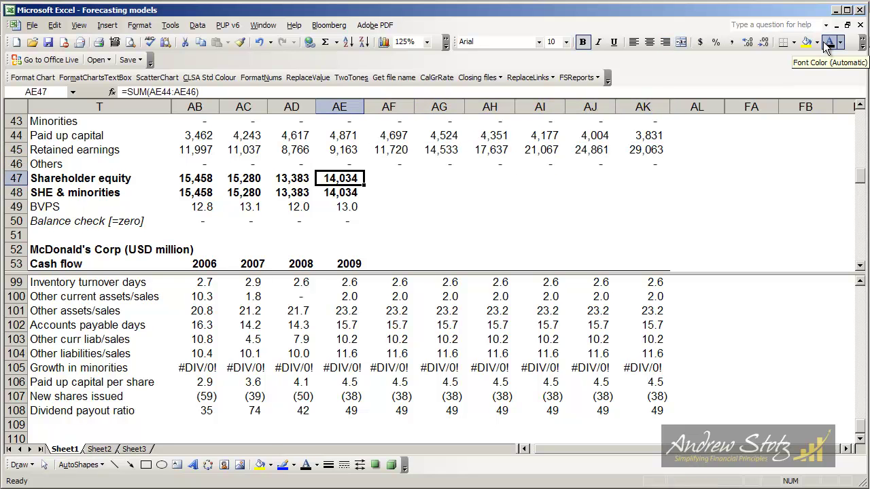
key(shift+Down)
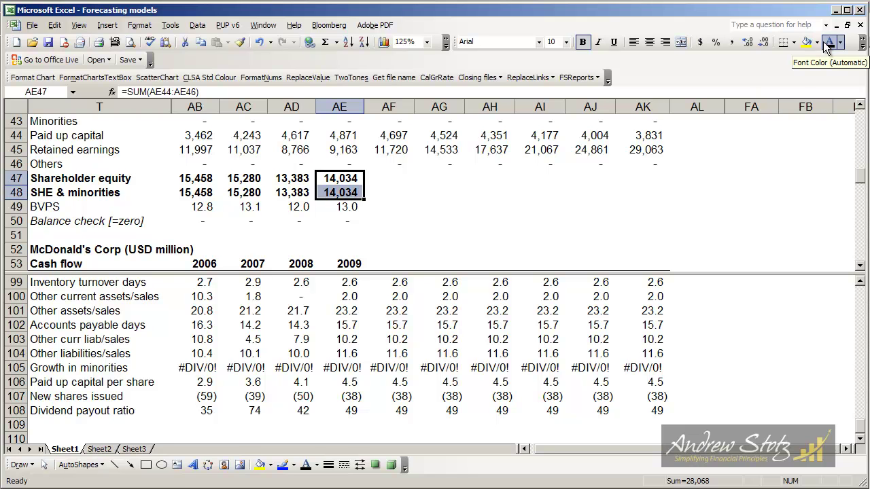
key(ctrl+c)
key(Right)
key(shift+Right)
key(shift+Right)
key(shift+Right)
key(shift+Right)
key(shift+Right)
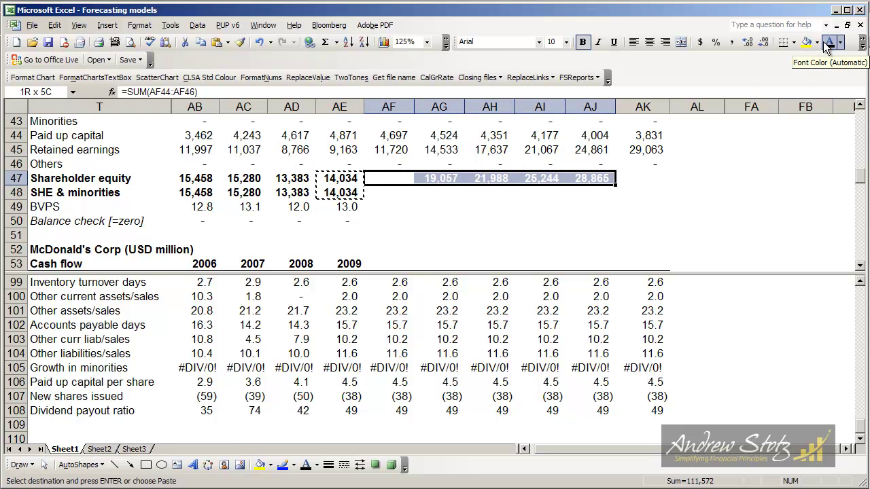
key(shift+Down)
key(Return)
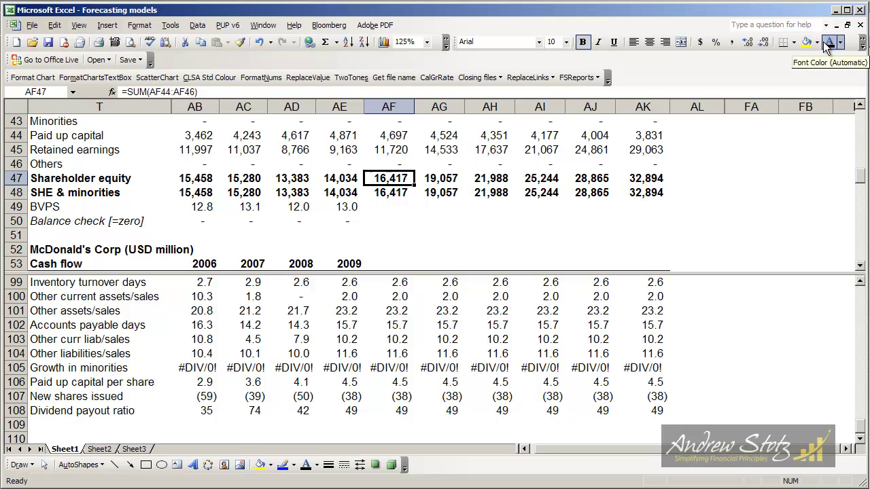
Check the 2009 BVPS formula (AE49), shareholder equity divided by outstanding shares, and copy it across 2010–2015 (AF49:AK49).
key(Down)
key(Down)
key(Left)
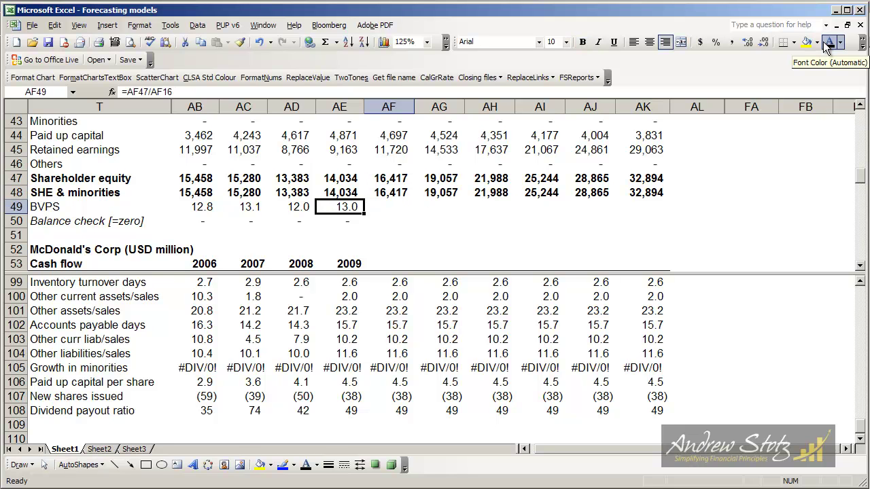
key(F2)
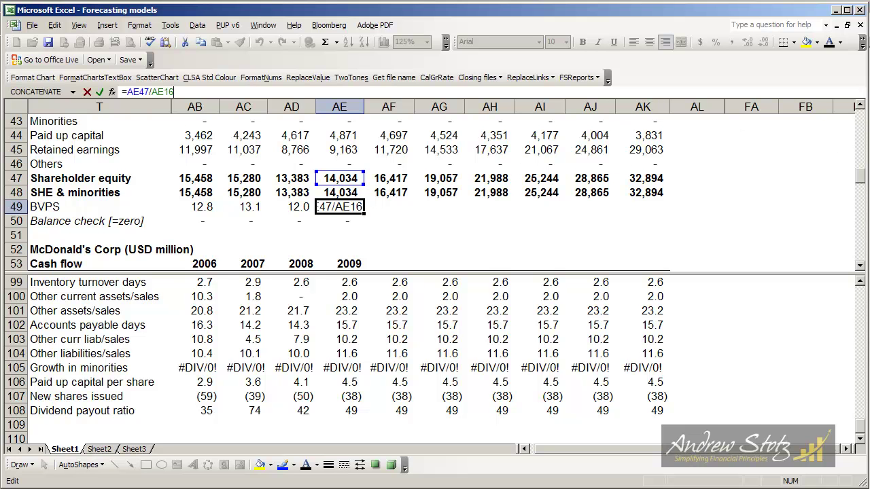
drag(865, 123, 864, 197)
key(Return)
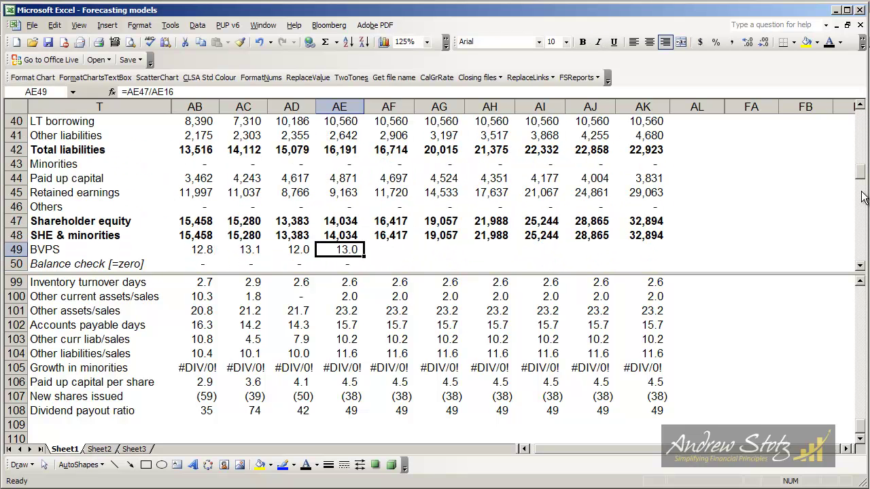
key(ctrl+c)
key(Right)
key(shift+Right)
key(shift+Right)
key(shift+Right)
key(shift+Right)
key(shift+Right)
key(Return)
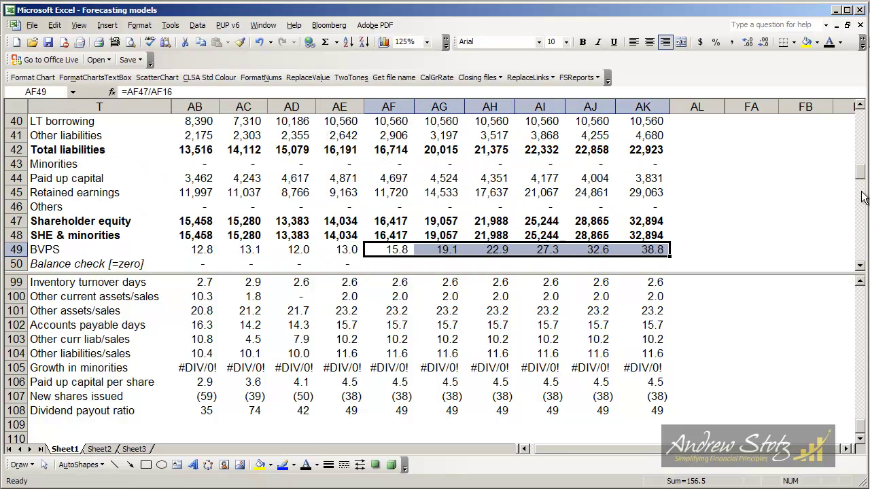
key(Left)
key(Right)
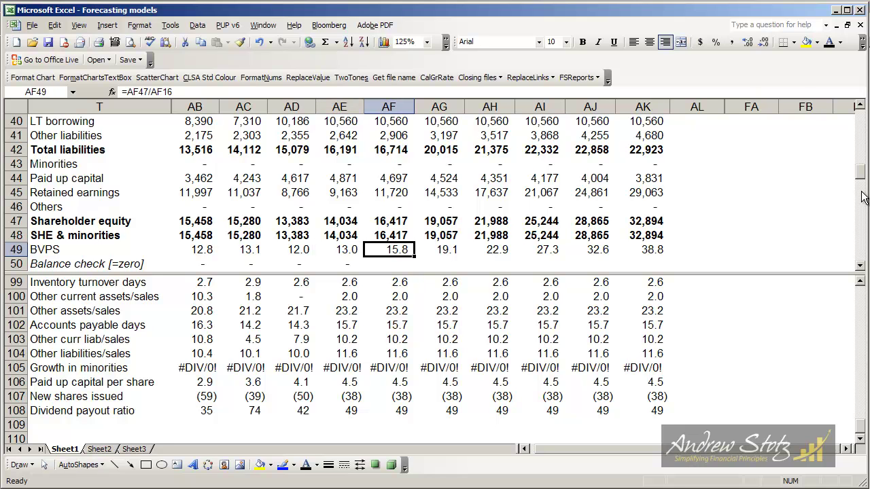
Check the 2009 balance check formula (AE50), total assets minus total liabilities minus SHE & minorities, and copy it across 2010–2015 (AF50:AK50).
key(Down)
key(Left)
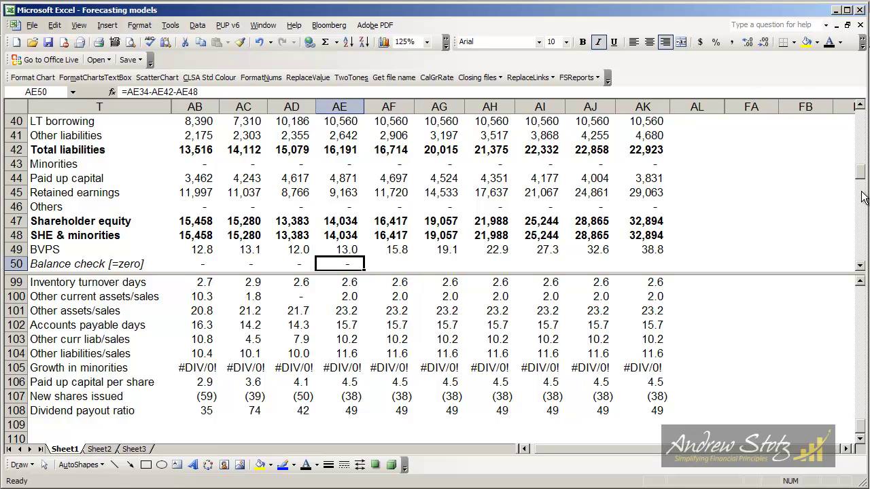
key(ctrl+c)
key(Right)
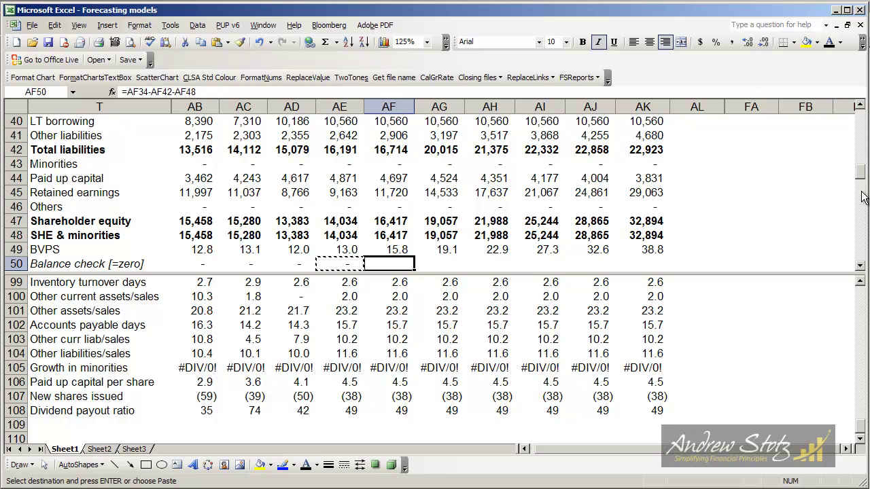
key(Left)
key(F2)
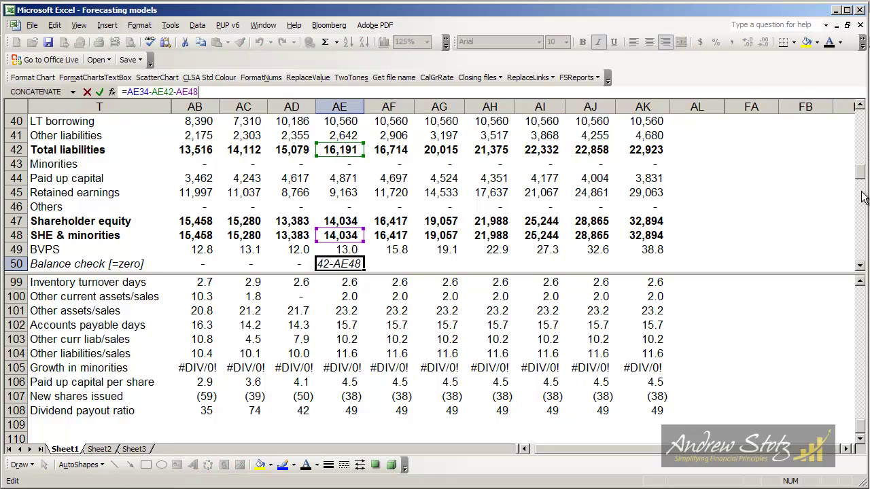
key(Return)
key(Up)
key(ctrl+c)
key(Right)
key(ctrl+shift+Right)
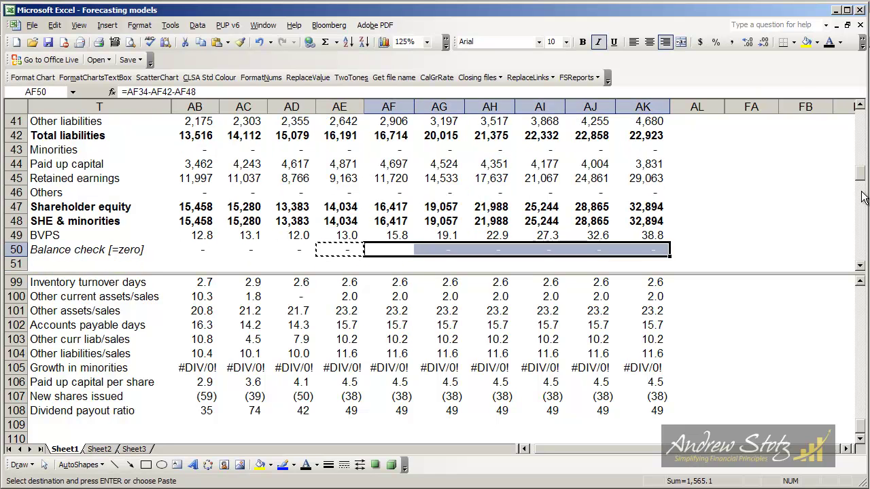
key(Return)
key(shift+BackSpace)
Clear the 2010–2015 Overdrafts & ST loans cells (AF36:AK36) and go back to the 2010 balance check (AF50).
key(Page_Up)
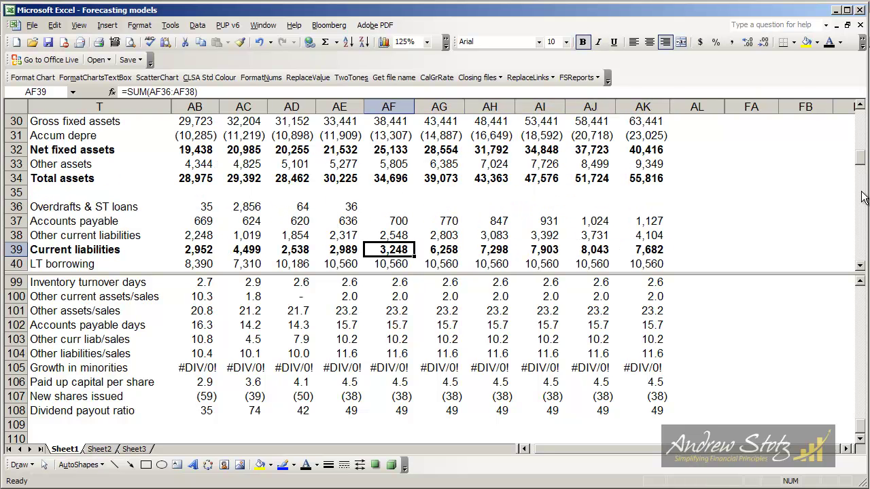
key(Up)
key(Up)
key(Up)
key(shift+Right)
key(shift+Right)
key(shift+Right)
key(shift+Right)
key(shift+Right)
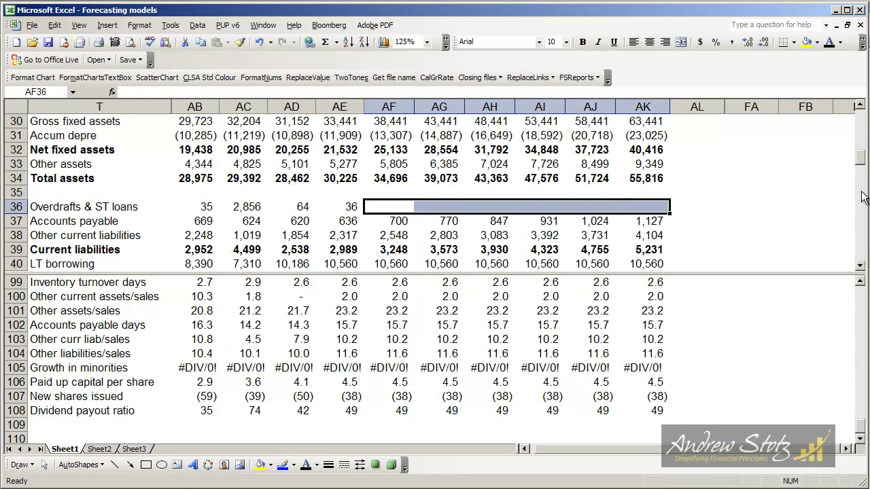
key(Page_Down)
key(Down)
key(Down)
key(Down)
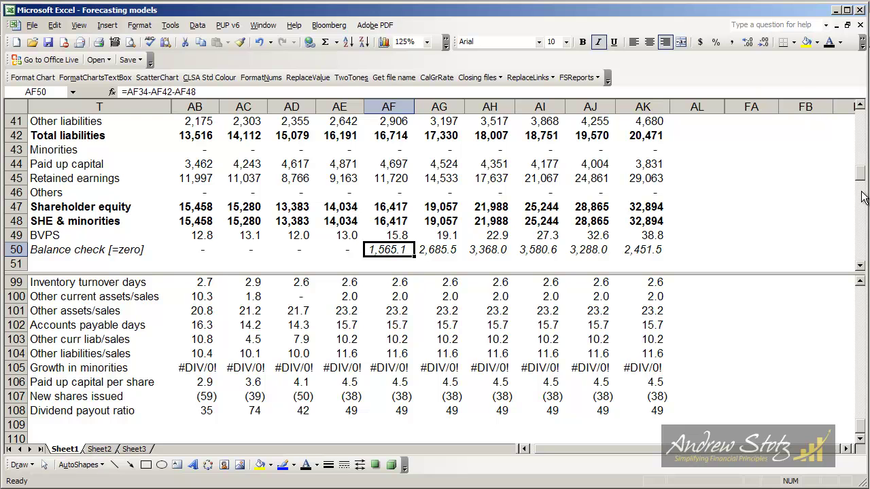